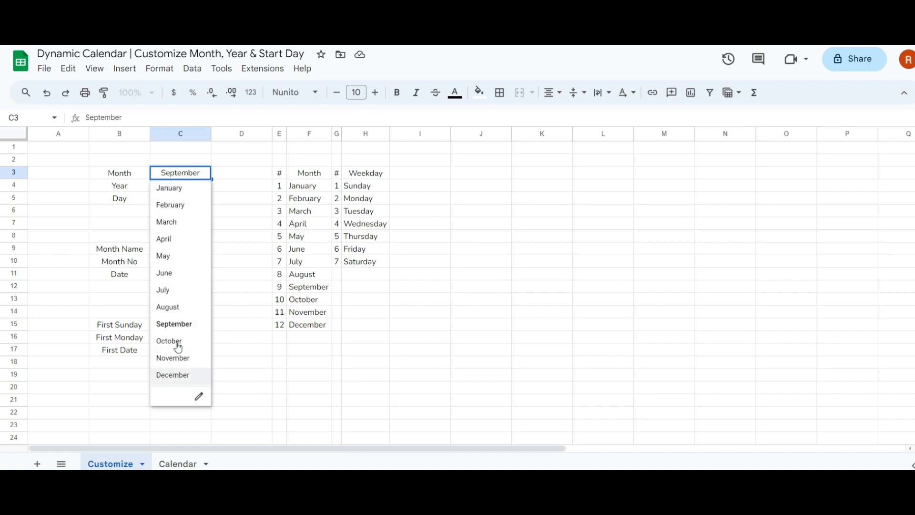
# - Set the month in C3 of the Customize sheet to August and check the calendar on the Calendar sheet
pyautogui.click(177, 307)
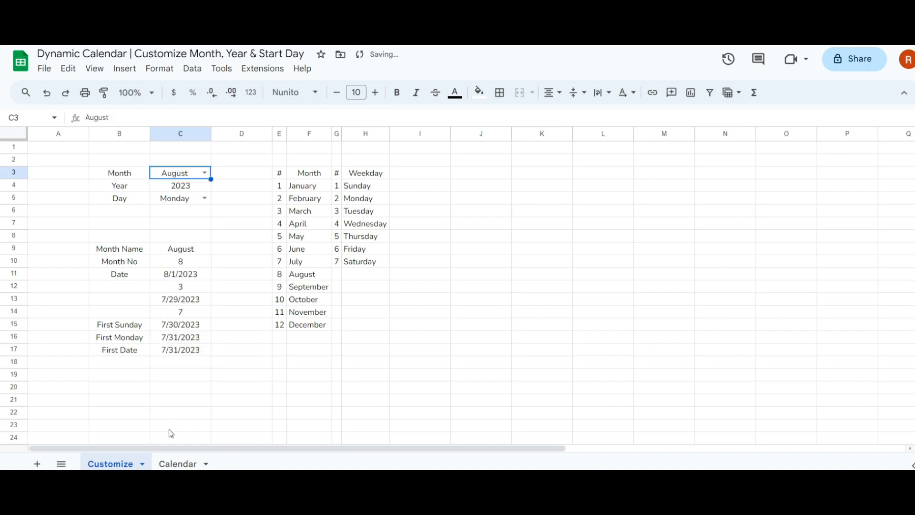
pyautogui.click(171, 464)
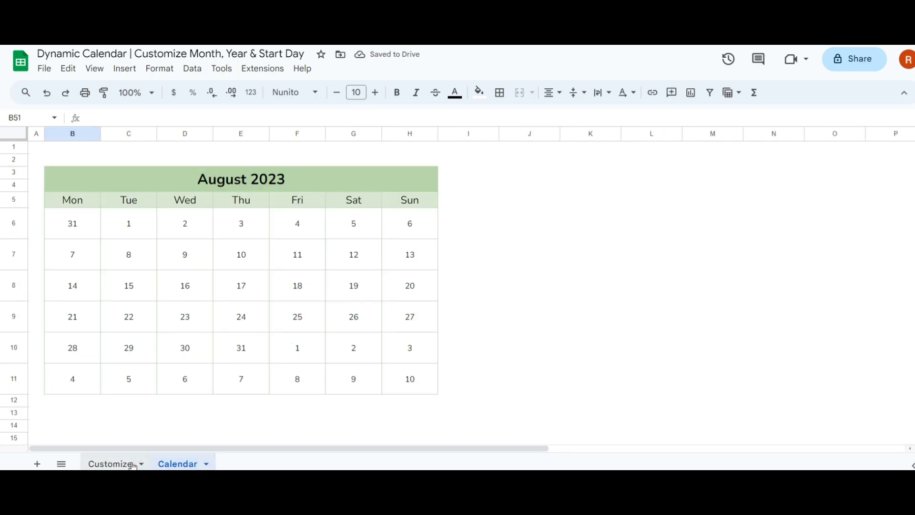
pyautogui.click(109, 463)
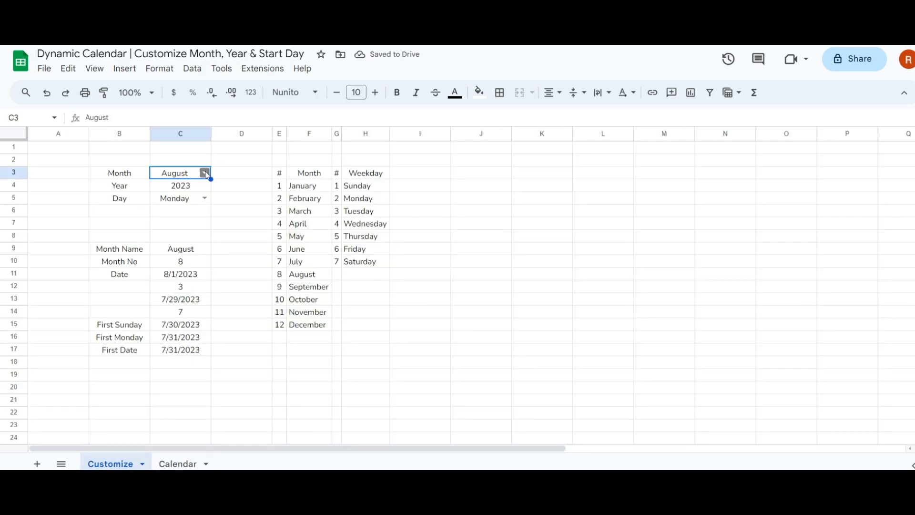
# - Change the month in C3 to February, check the Calendar sheet and return to the Customize sheet
pyautogui.click(204, 172)
pyautogui.click(184, 205)
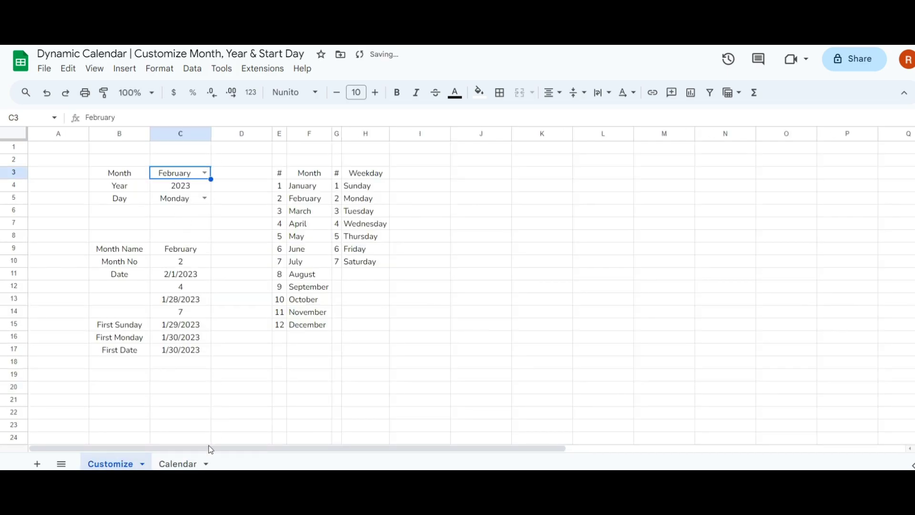
pyautogui.click(181, 463)
pyautogui.click(121, 464)
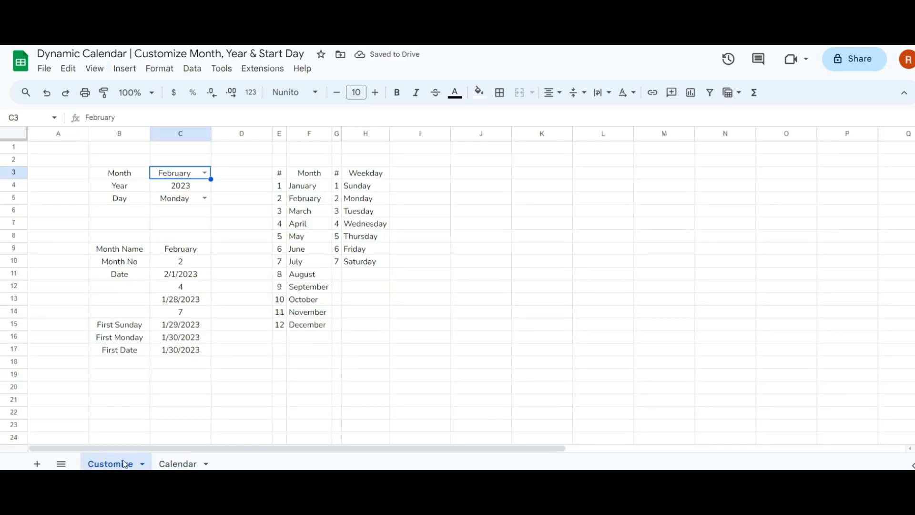
# - Set the month in C3 to September and open the Calendar sheet
pyautogui.click(204, 172)
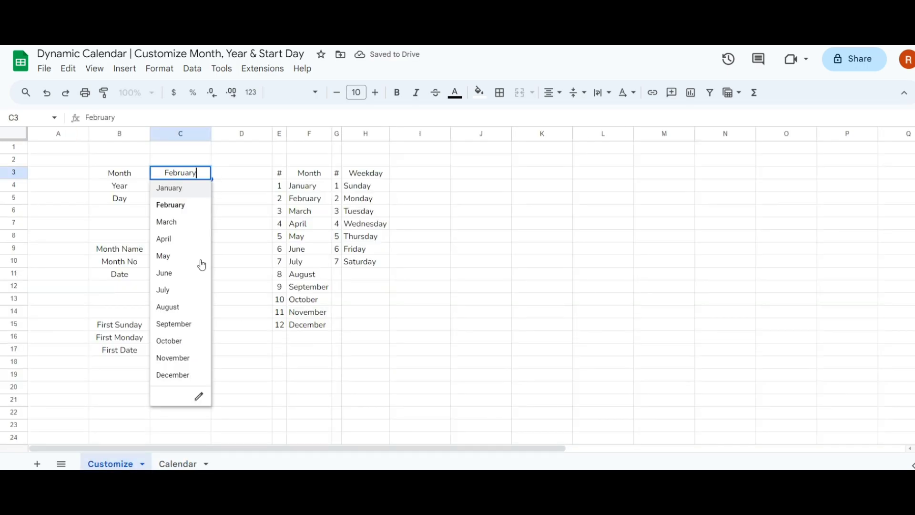
pyautogui.click(181, 324)
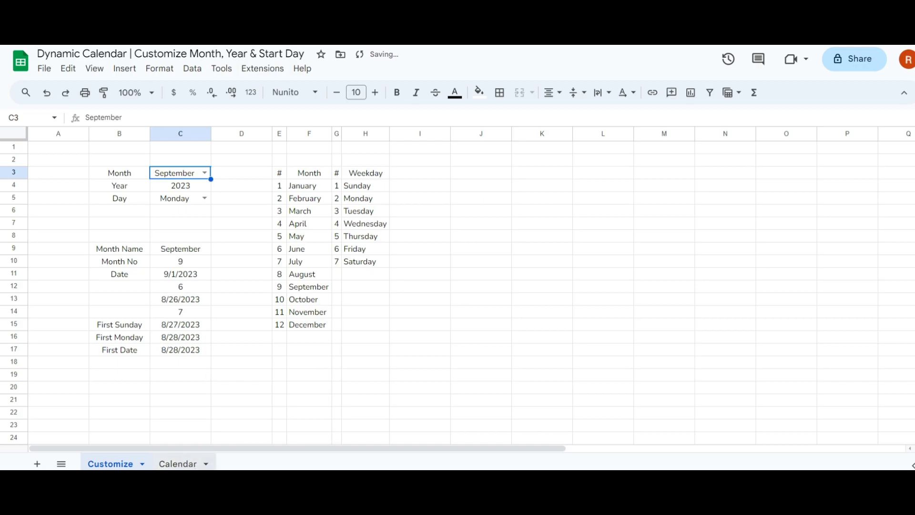
pyautogui.click(177, 464)
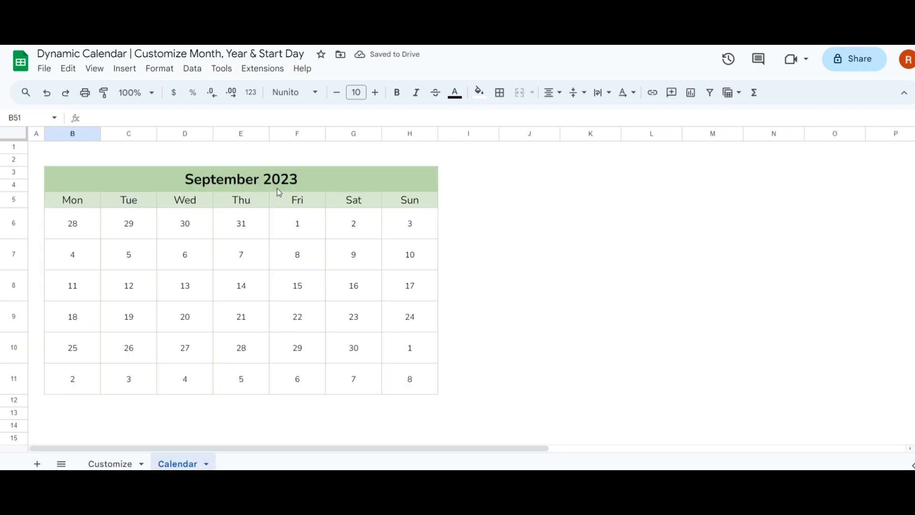
# - Remove the fill colour and all borders from the whole calendar, B3:H11
pyautogui.moveTo(277, 181); pyautogui.dragTo(270, 380)
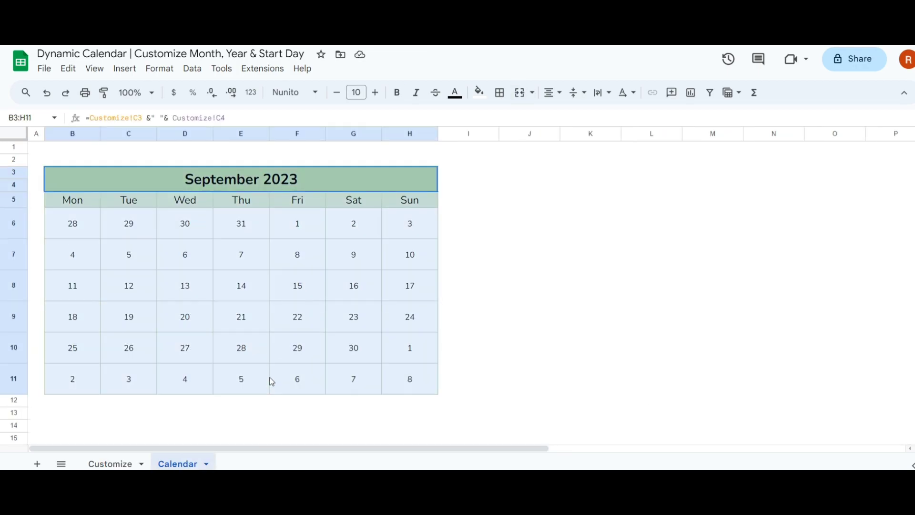
pyautogui.click(480, 94)
pyautogui.click(486, 116)
pyautogui.click(455, 92)
pyautogui.click(499, 92)
pyautogui.click(587, 140)
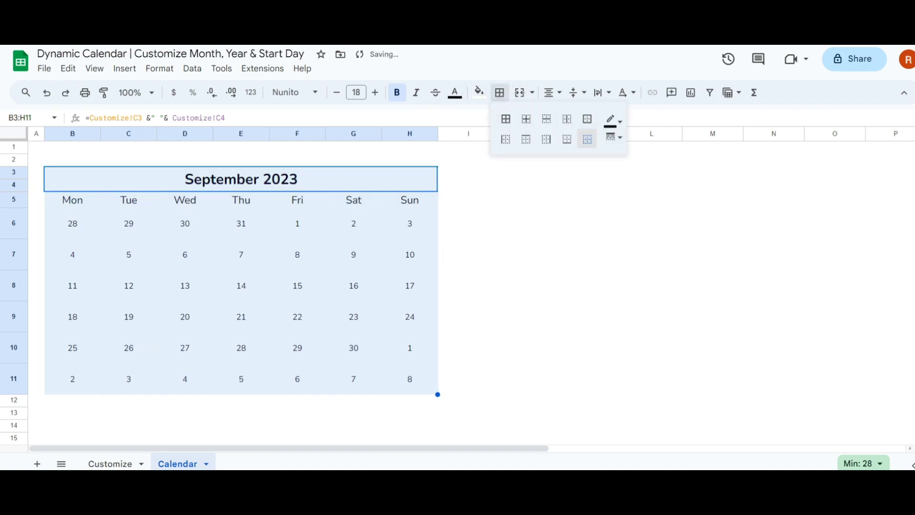
pyautogui.click(36, 149)
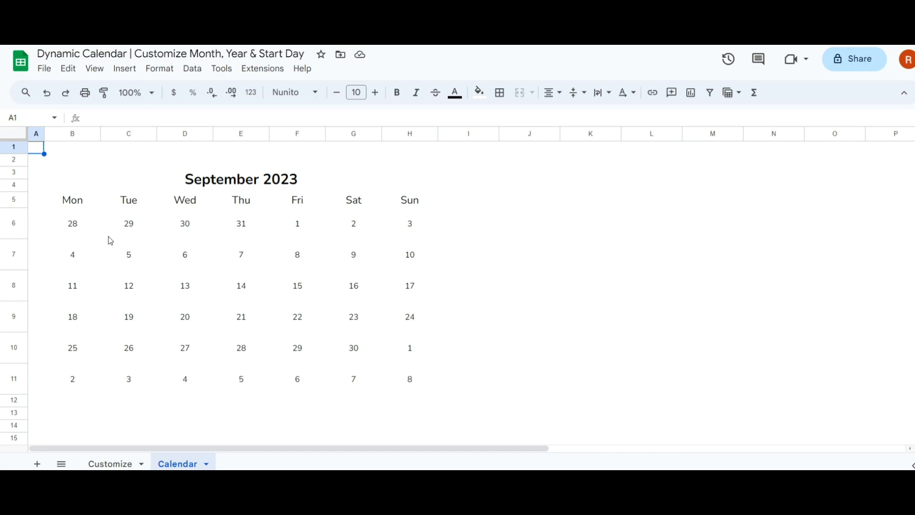
# - Create a conditional formatting rule for the first week, B6:H6, with the custom formula =DAY(B6)>7
pyautogui.moveTo(67, 236); pyautogui.dragTo(401, 383)
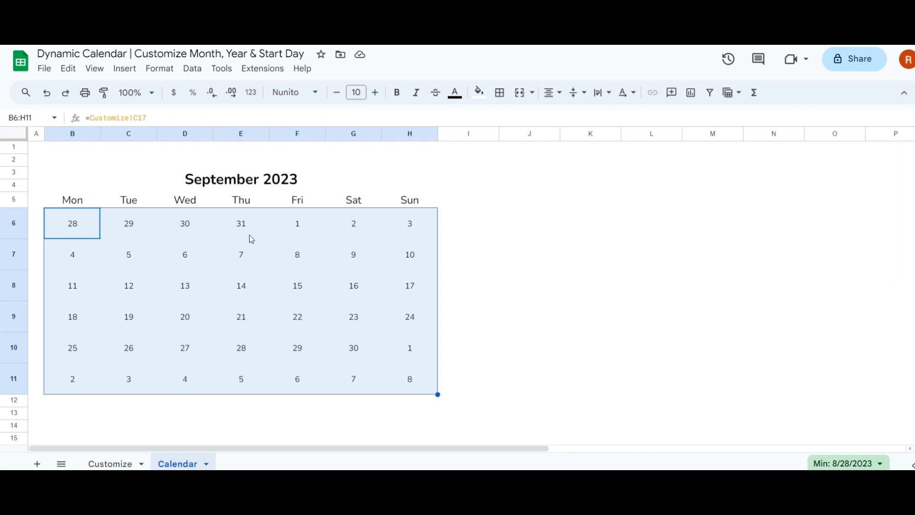
pyautogui.moveTo(81, 224); pyautogui.dragTo(406, 229)
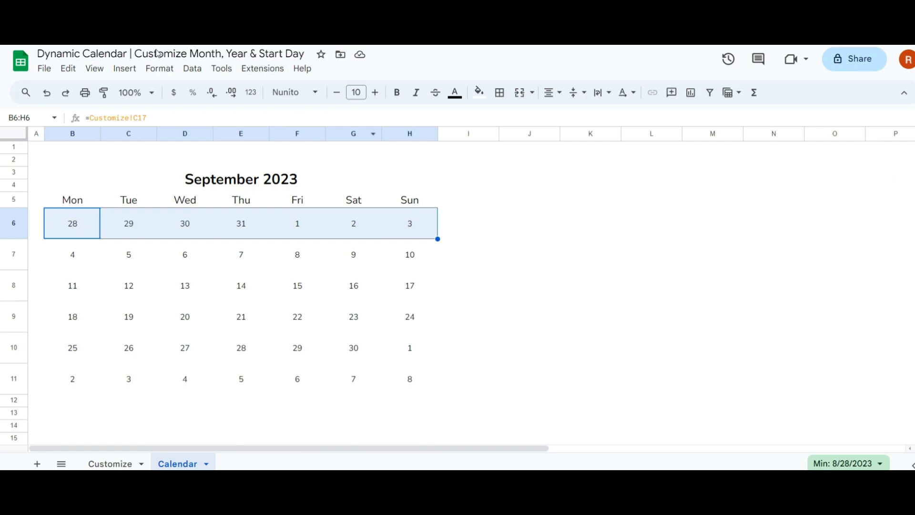
pyautogui.click(153, 73)
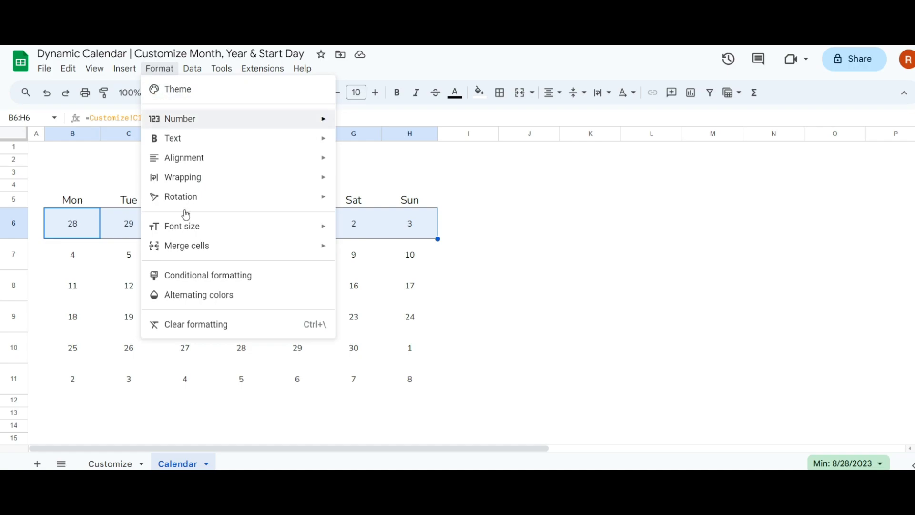
pyautogui.click(185, 263)
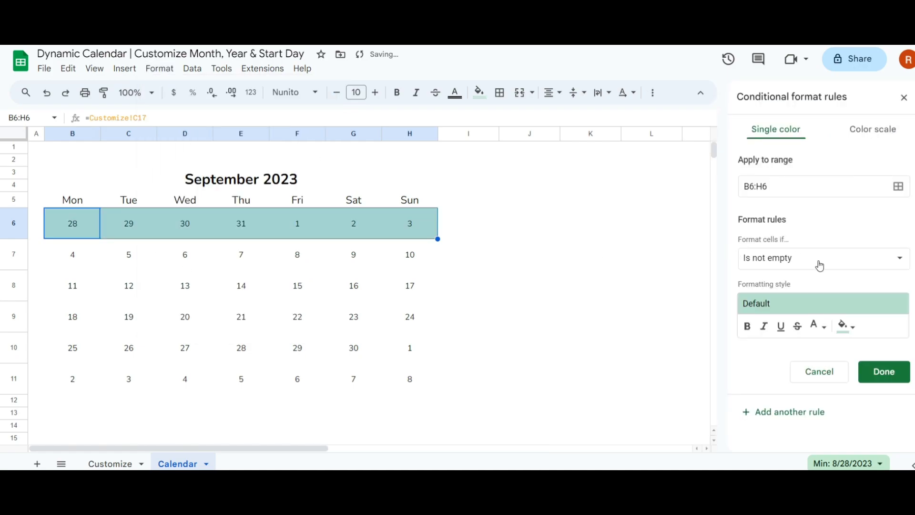
pyautogui.click(899, 266)
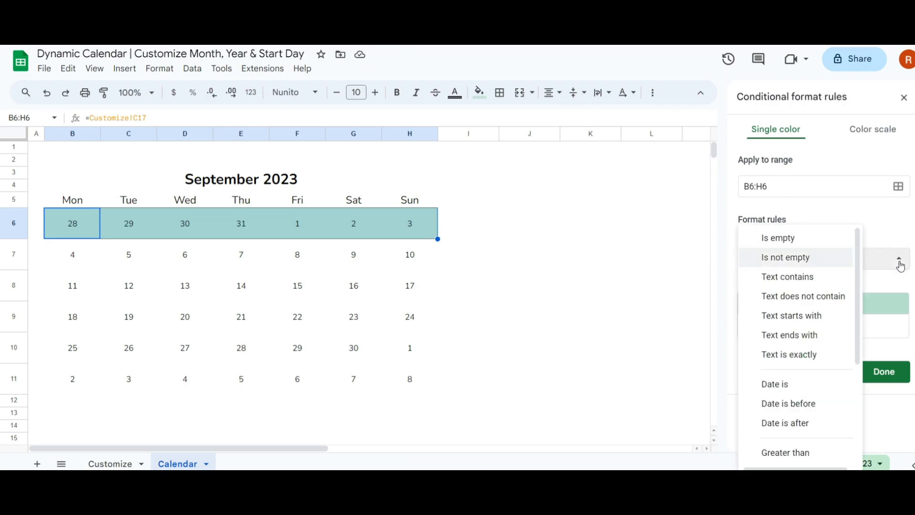
pyautogui.scroll(-3, 793, 295)
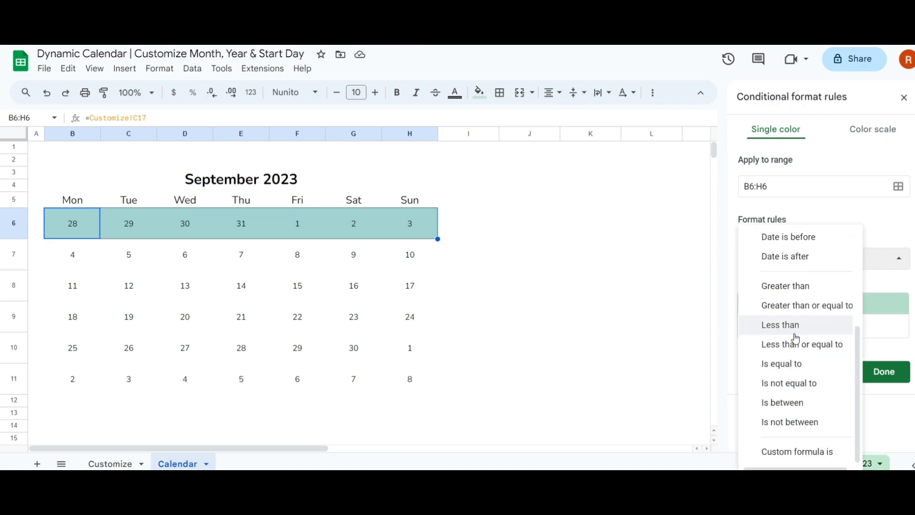
pyautogui.click(780, 449)
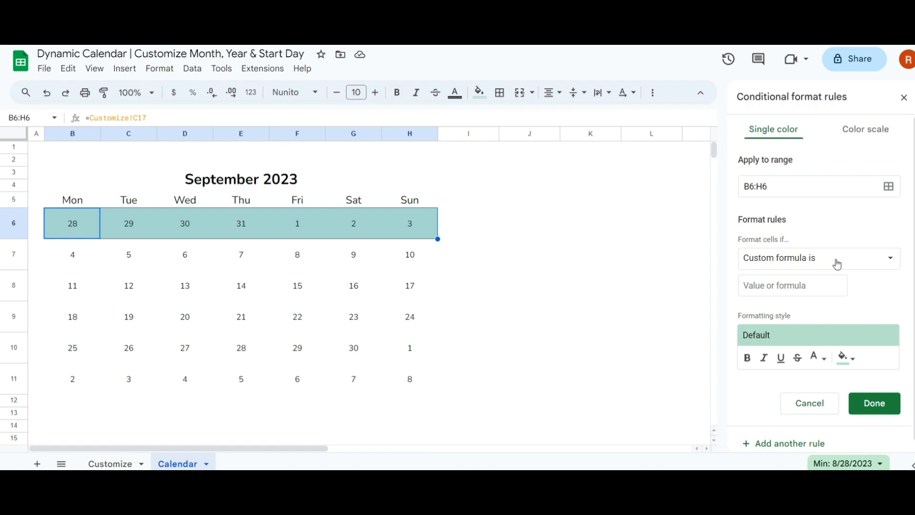
pyautogui.click(770, 288)
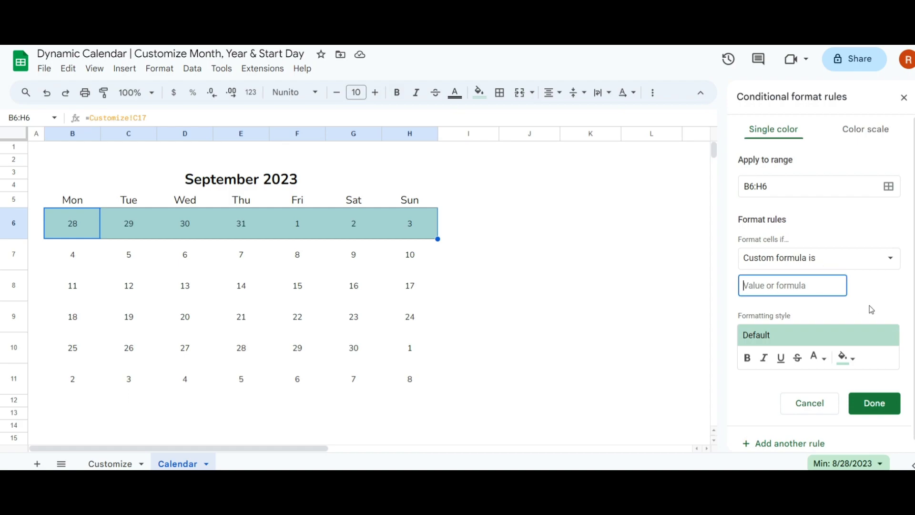
pyautogui.write('=DAY(B')
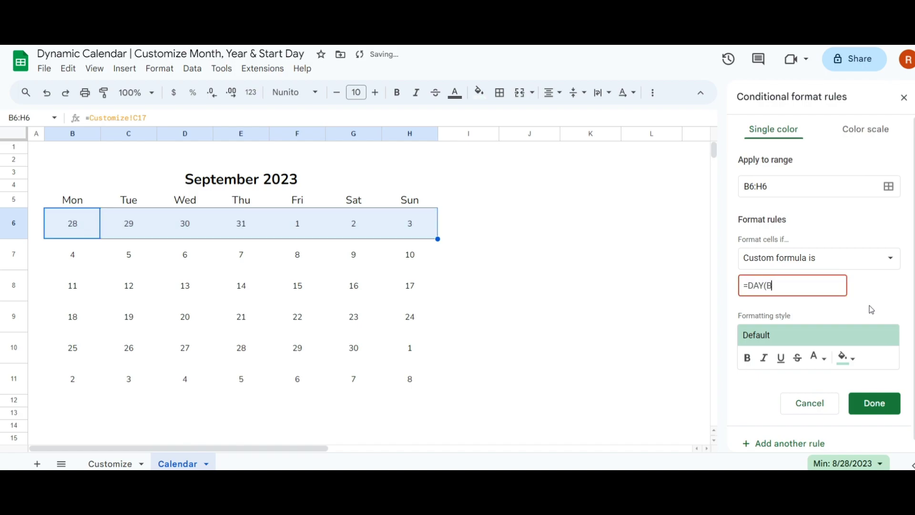
pyautogui.write('6)>7')
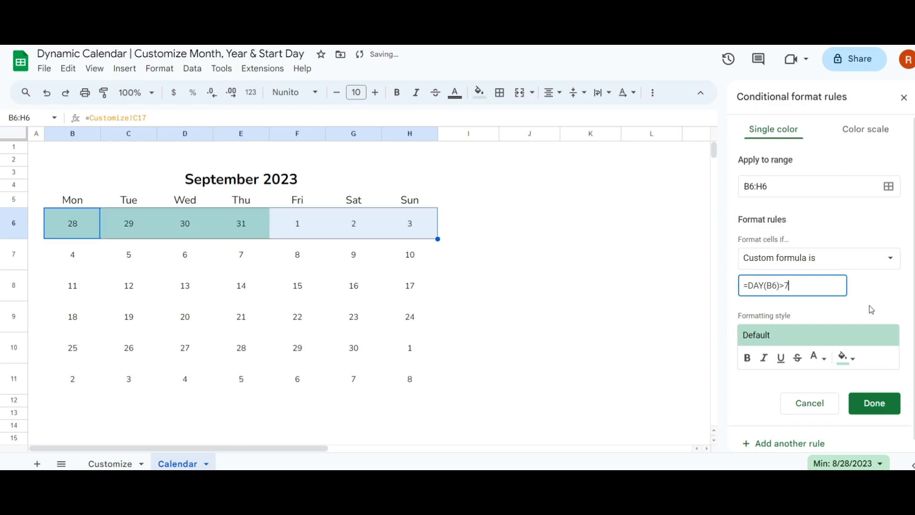
# - Style the rule with no fill and light gray text, and save it
pyautogui.click(847, 358)
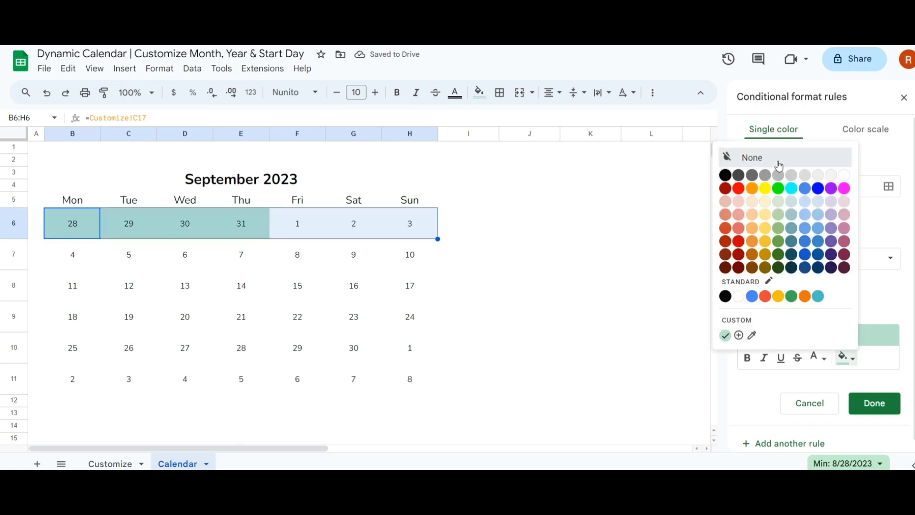
pyautogui.click(779, 162)
pyautogui.click(820, 365)
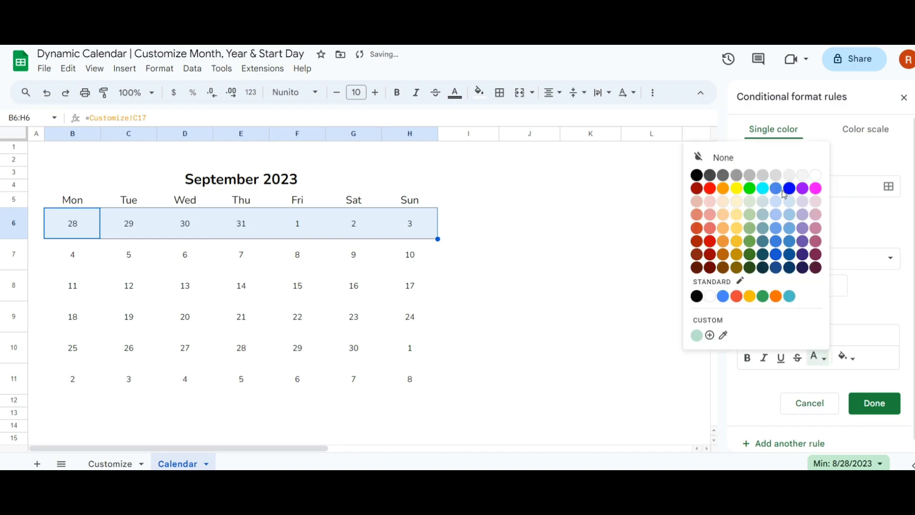
pyautogui.click(763, 175)
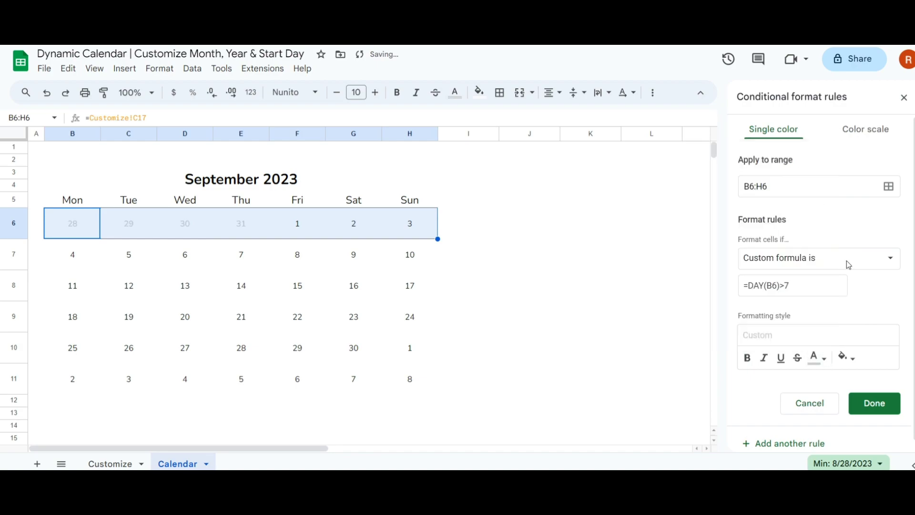
pyautogui.click(875, 400)
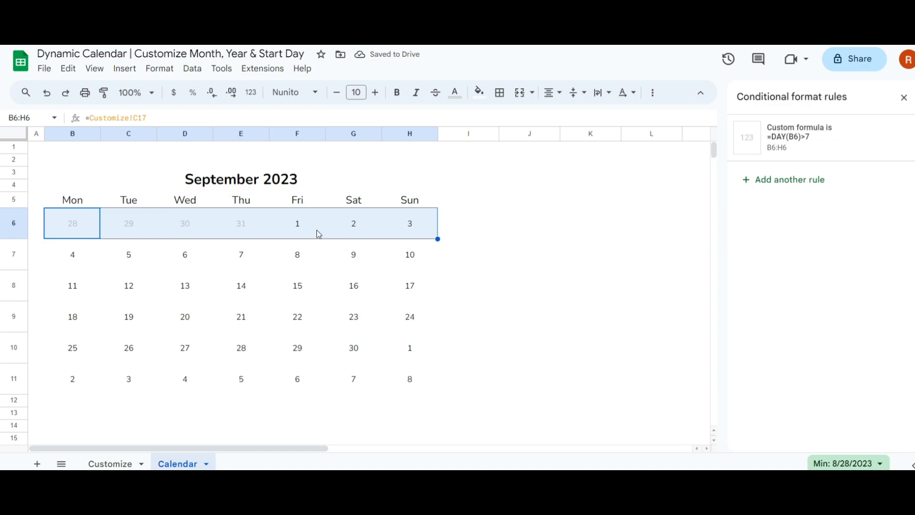
pyautogui.click(35, 148)
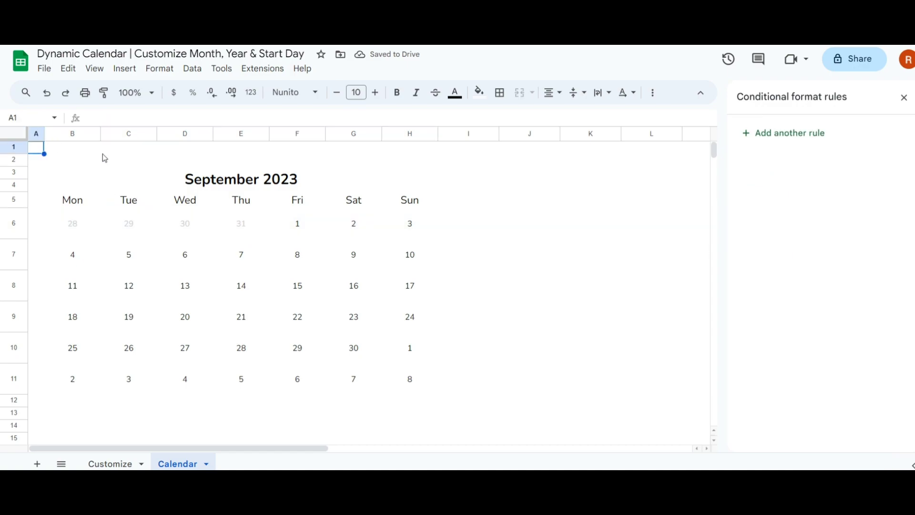
# - Examine the first-week cells B6 to H6 one by one, comparing their dates with the rule's condition
pyautogui.click(76, 234)
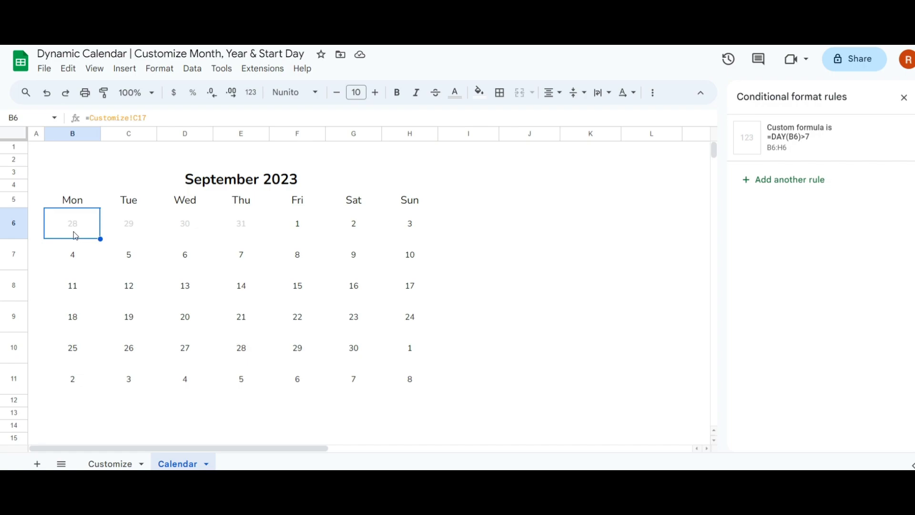
pyautogui.click(124, 230)
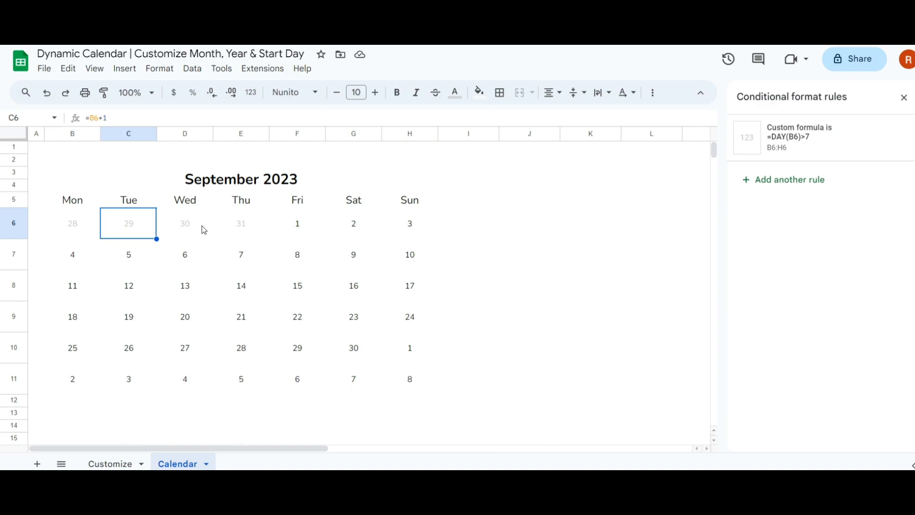
pyautogui.click(198, 232)
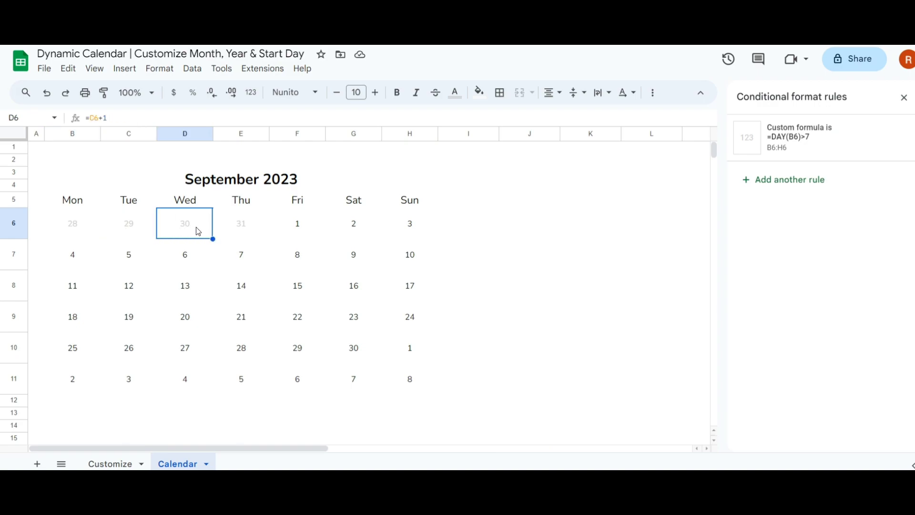
pyautogui.click(247, 229)
pyautogui.click(292, 232)
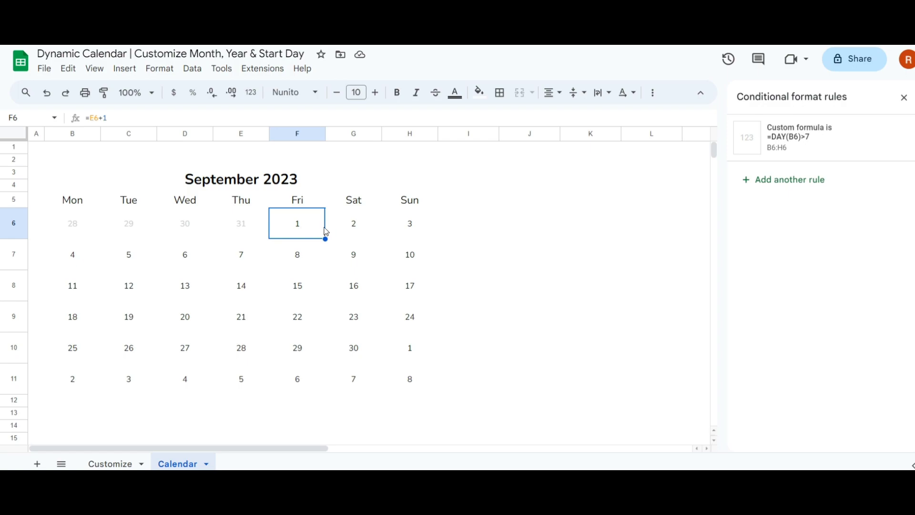
pyautogui.click(359, 228)
pyautogui.click(411, 231)
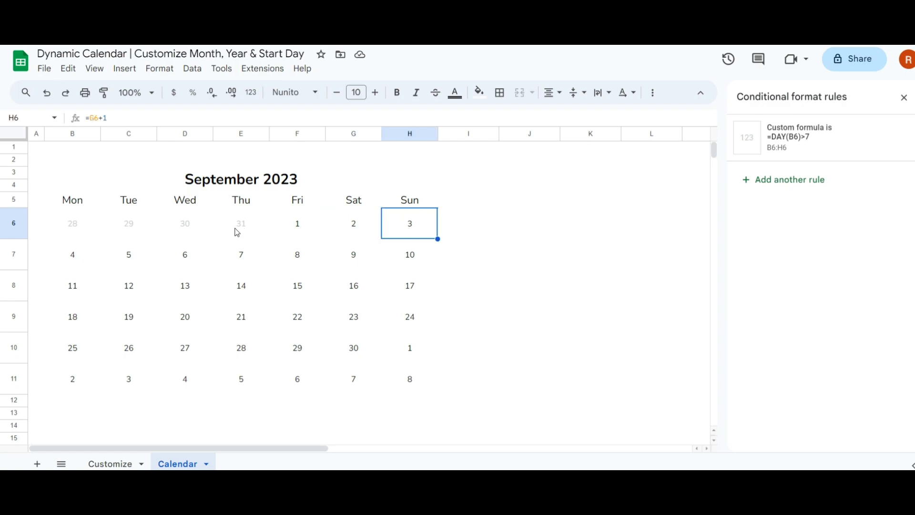
pyautogui.moveTo(217, 233); pyautogui.dragTo(88, 230)
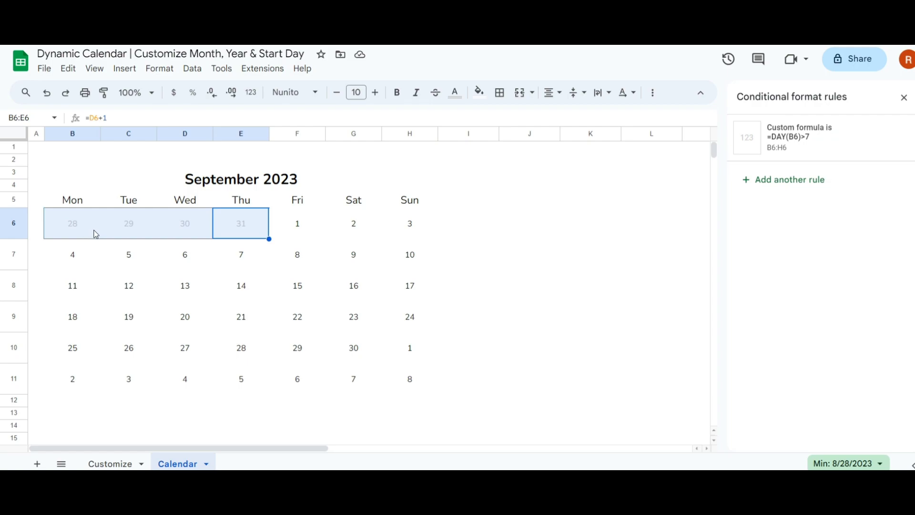
# - Create a conditional formatting rule for the last two weeks, B10:H11, with the custom formula =DAY(B10)<15
pyautogui.click(75, 351)
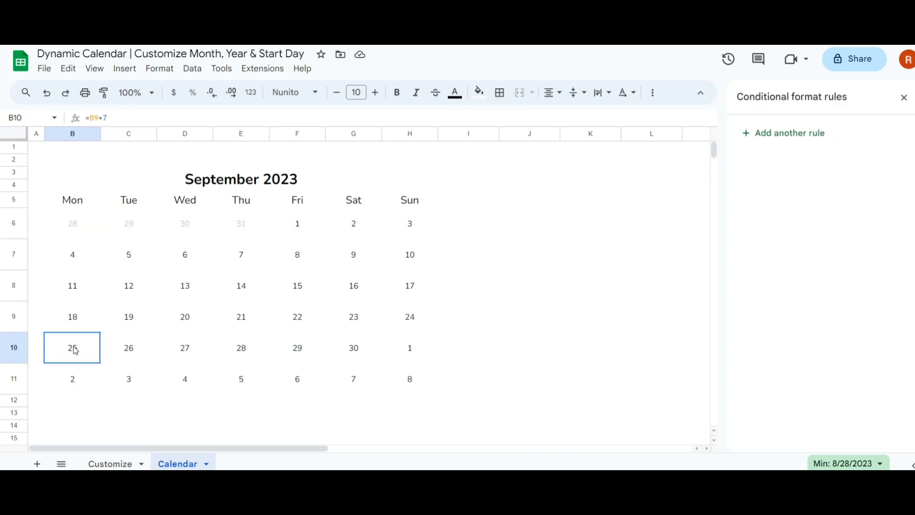
pyautogui.keyDown('shift'); pyautogui.click(74, 376); pyautogui.keyUp('shift')
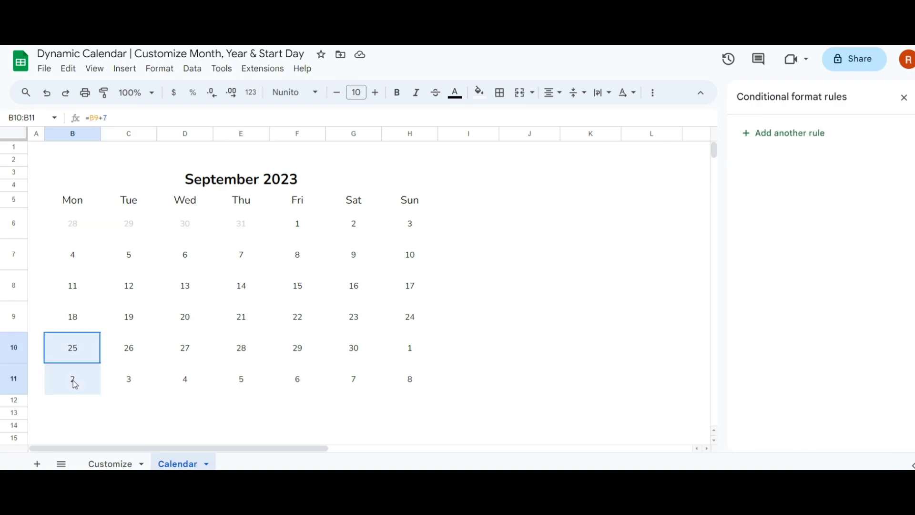
pyautogui.moveTo(73, 379); pyautogui.dragTo(402, 381)
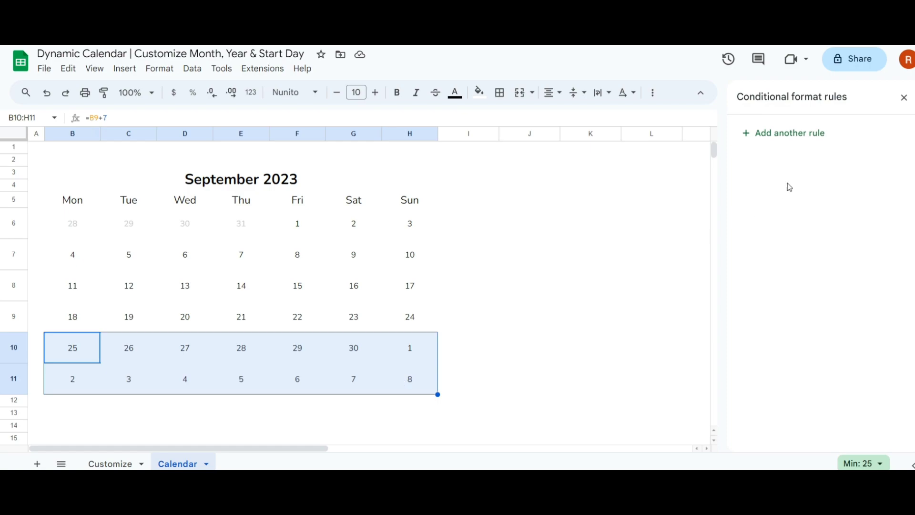
pyautogui.click(808, 138)
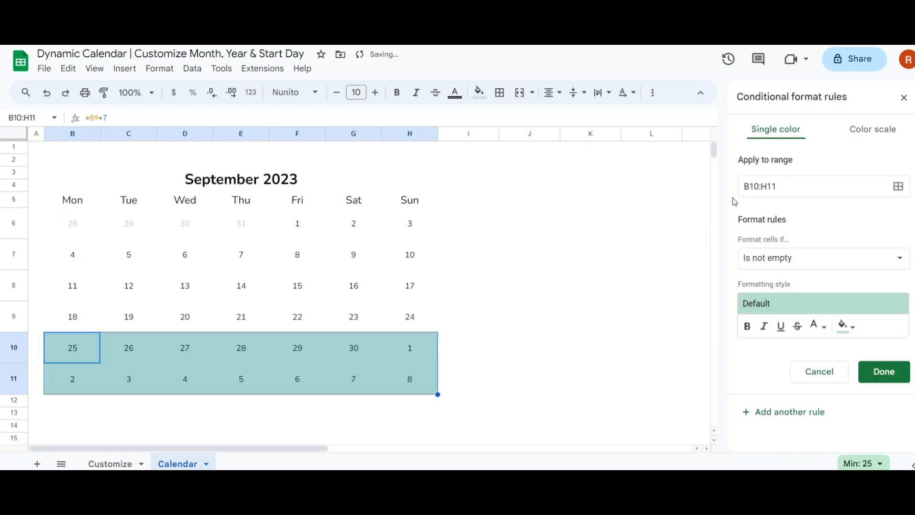
pyautogui.click(867, 257)
pyautogui.scroll(-3, 825, 314)
pyautogui.click(803, 453)
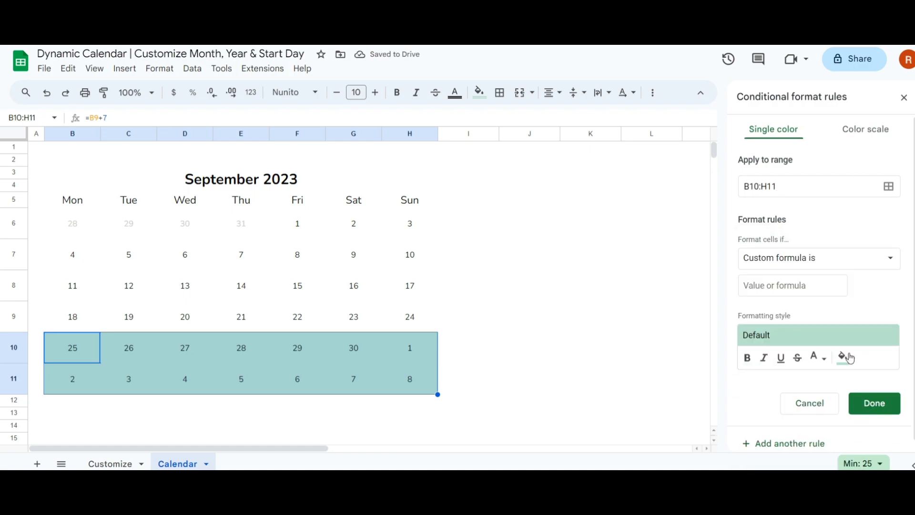
pyautogui.click(744, 285)
pyautogui.write('=')
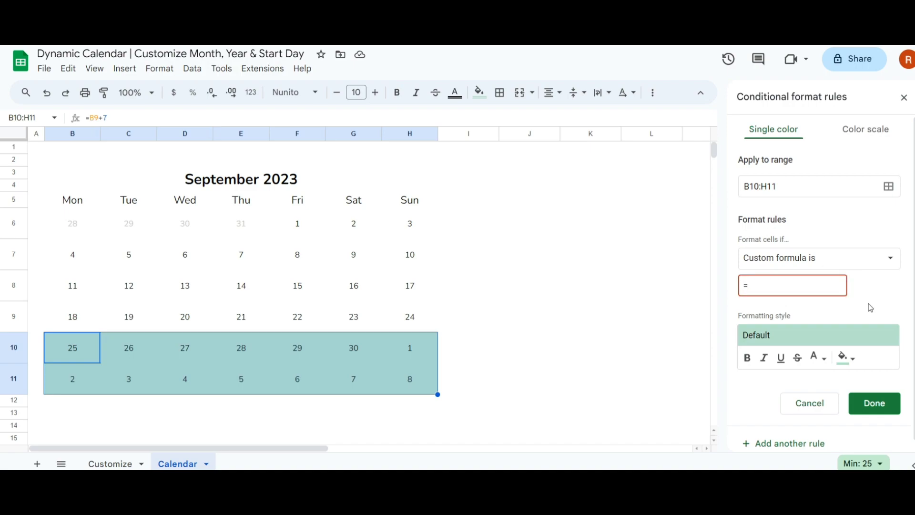
pyautogui.write('DAY(B1')
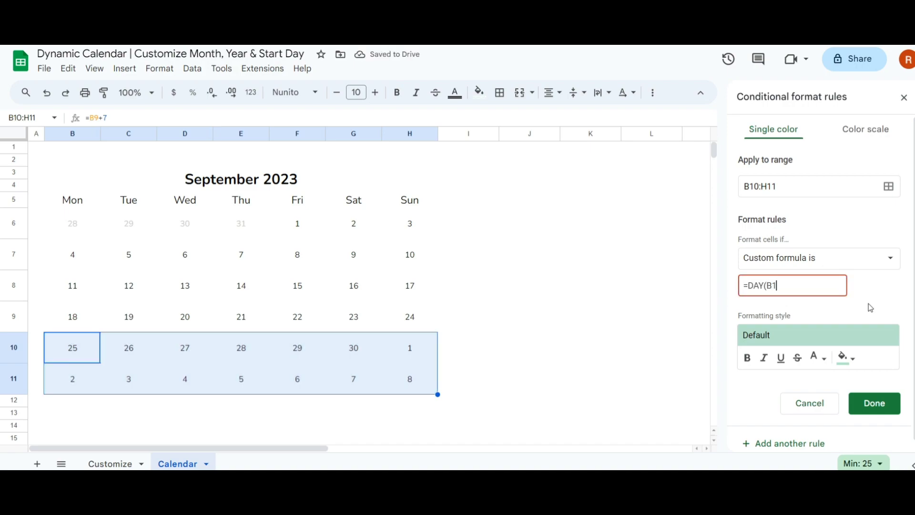
pyautogui.write('0)<')
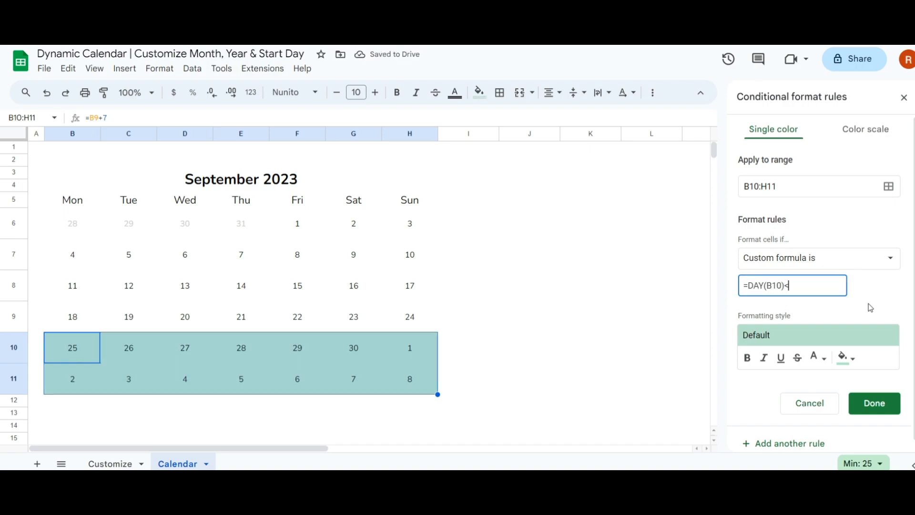
pyautogui.write('15')
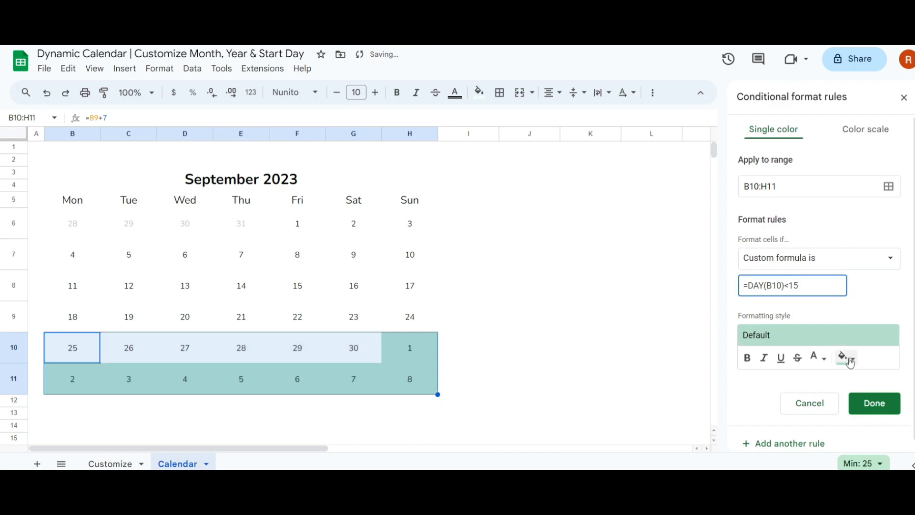
# - Style the B10:H11 rule with no fill and light gray text, save it, and close the conditional formatting rules
pyautogui.click(851, 365)
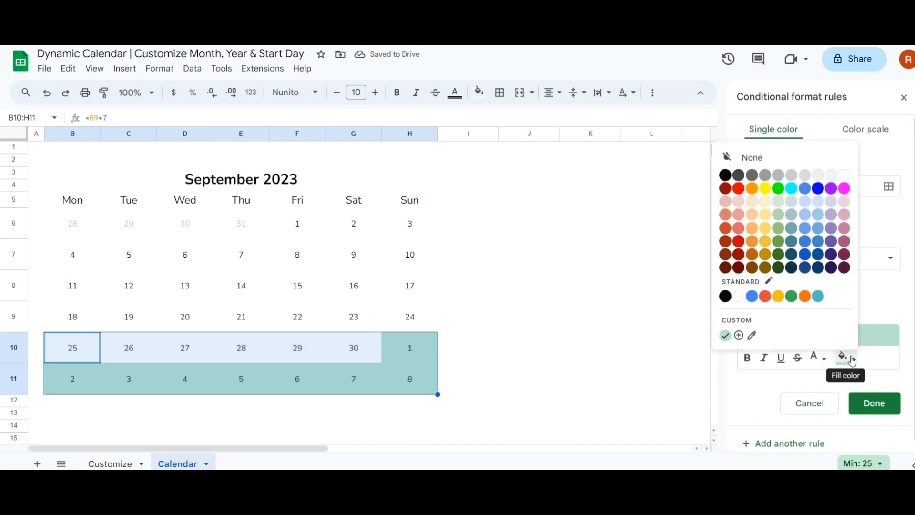
pyautogui.click(755, 162)
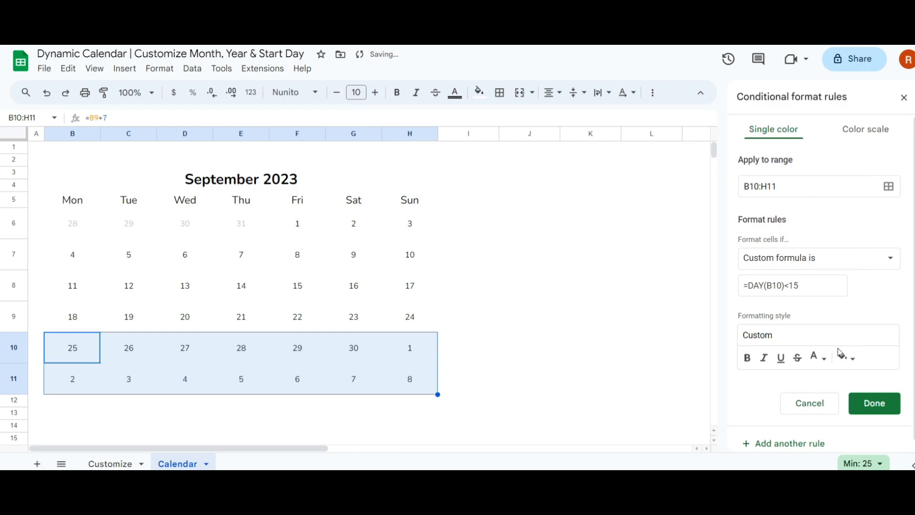
pyautogui.click(825, 364)
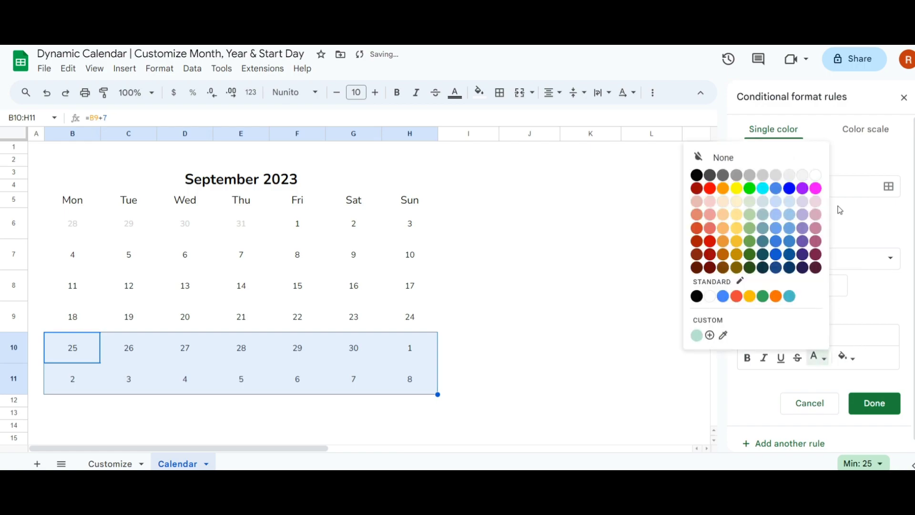
pyautogui.click(769, 176)
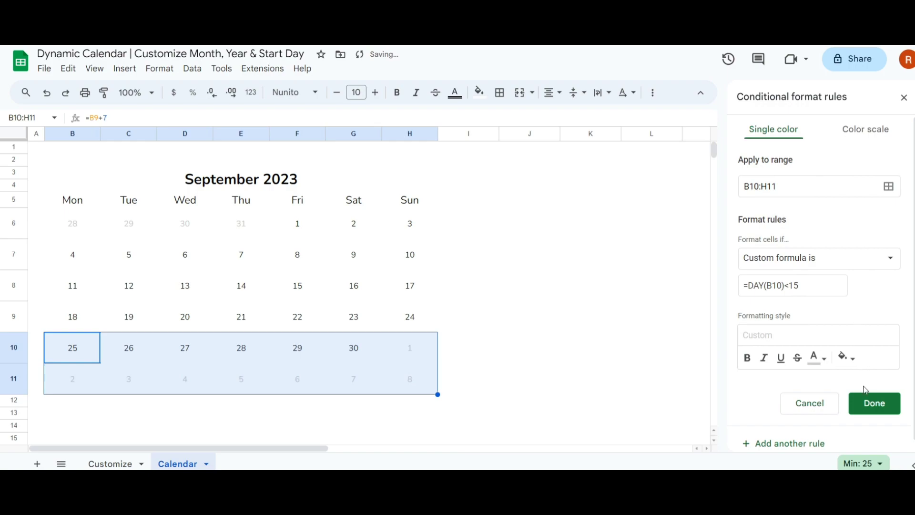
pyautogui.click(875, 405)
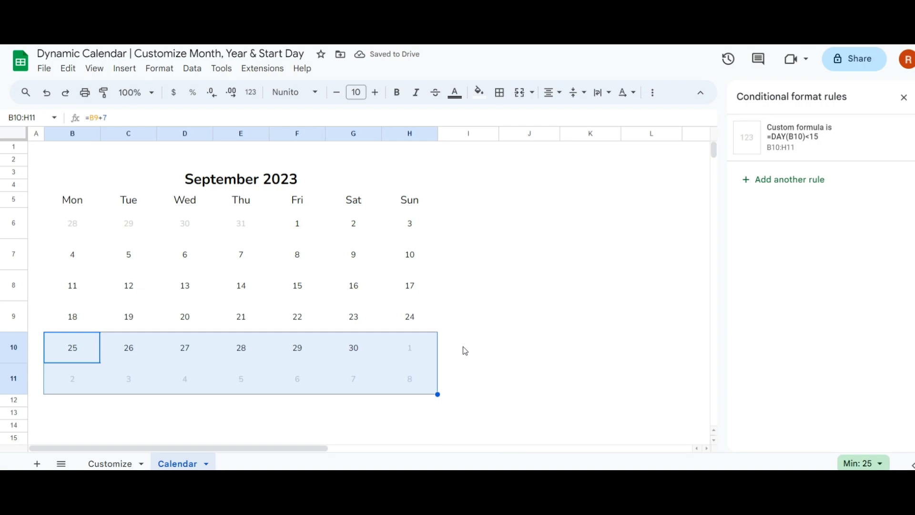
pyautogui.click(903, 98)
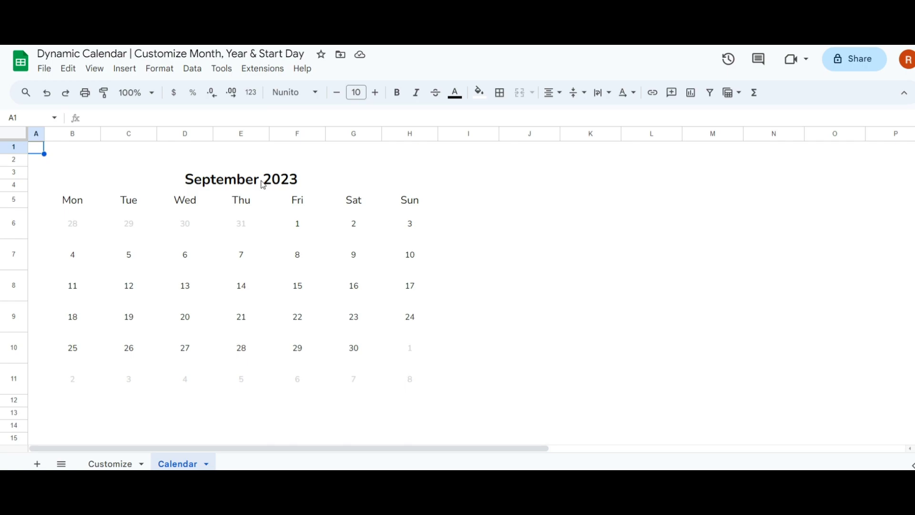
# - Fill the month title, B3:H4, with the custom color 768195 and make its text white
pyautogui.click(263, 184)
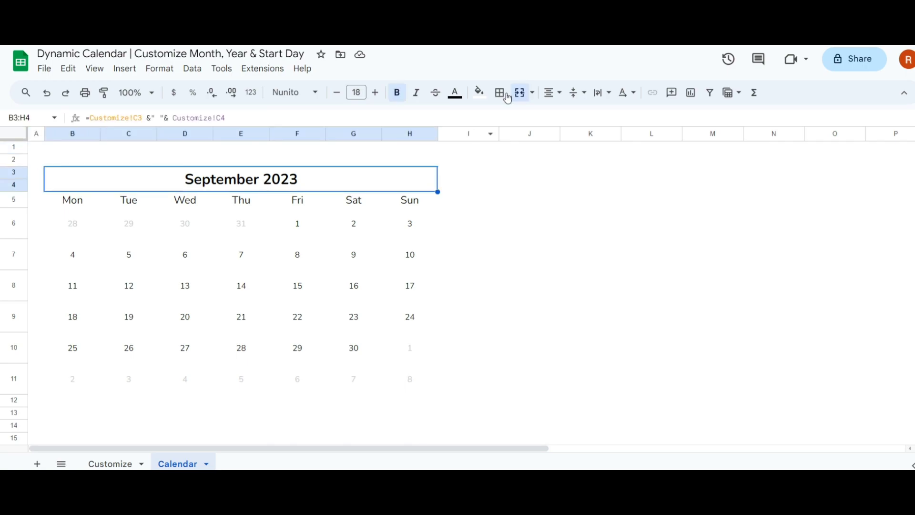
pyautogui.click(479, 93)
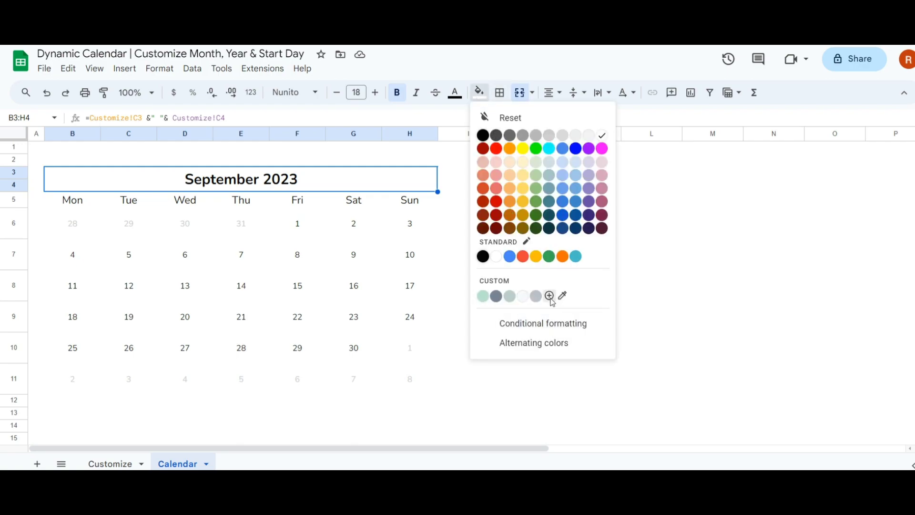
pyautogui.click(549, 297)
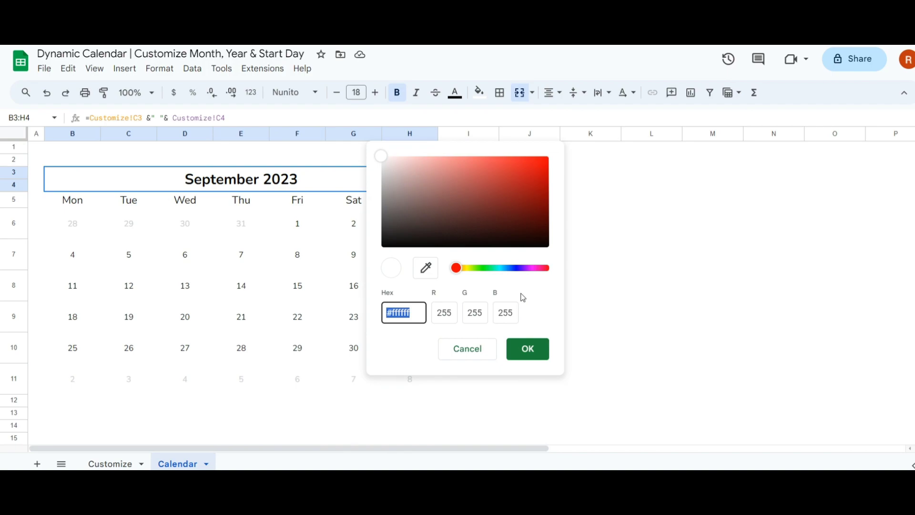
pyautogui.write('768195')
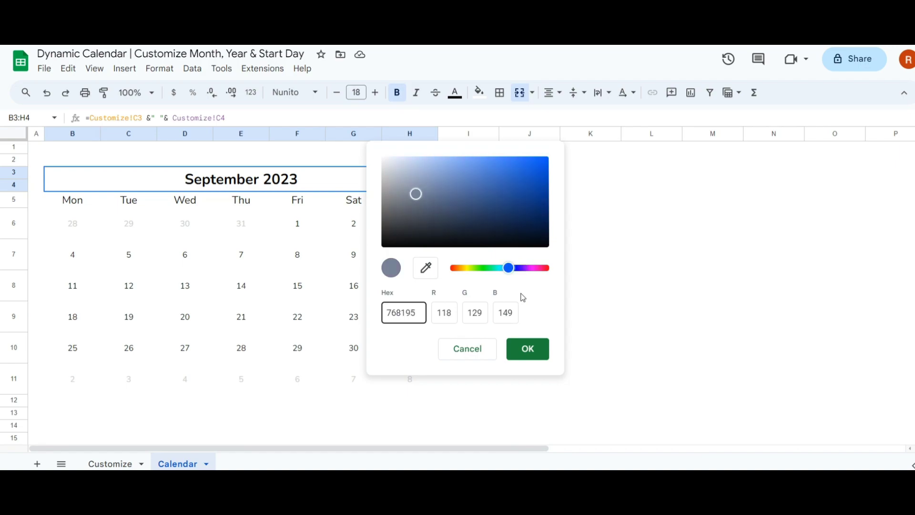
pyautogui.click(529, 348)
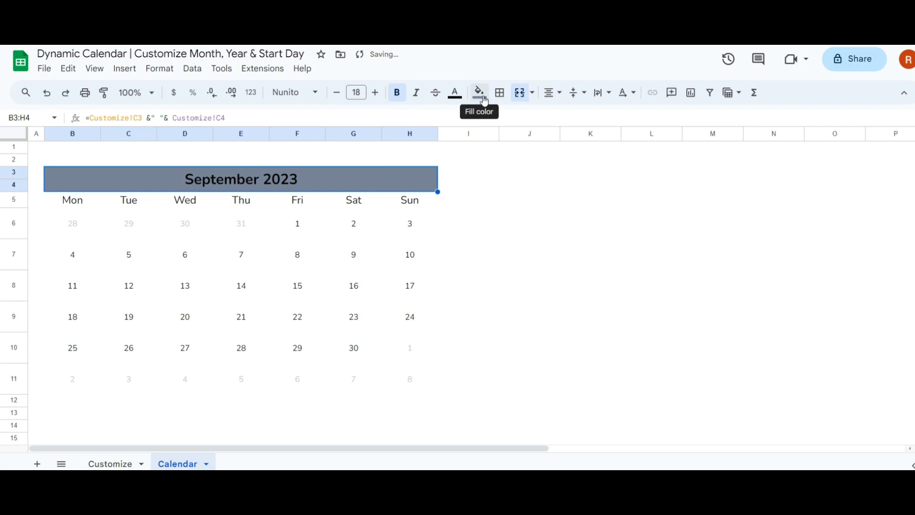
pyautogui.click(455, 93)
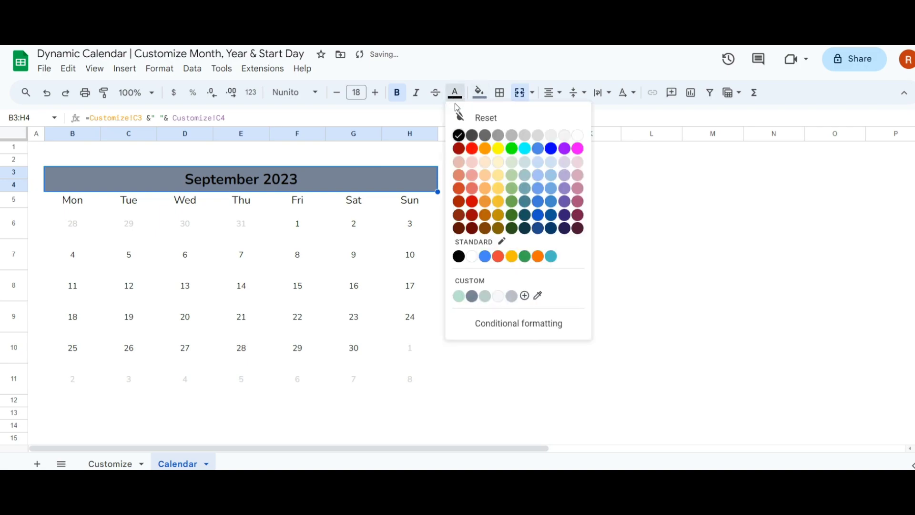
pyautogui.click(577, 138)
# - Fill the weekday header row, B5:H5, with the custom color bbc0ca and make its text white
pyautogui.moveTo(97, 203); pyautogui.dragTo(408, 200)
pyautogui.click(479, 92)
pyautogui.click(548, 299)
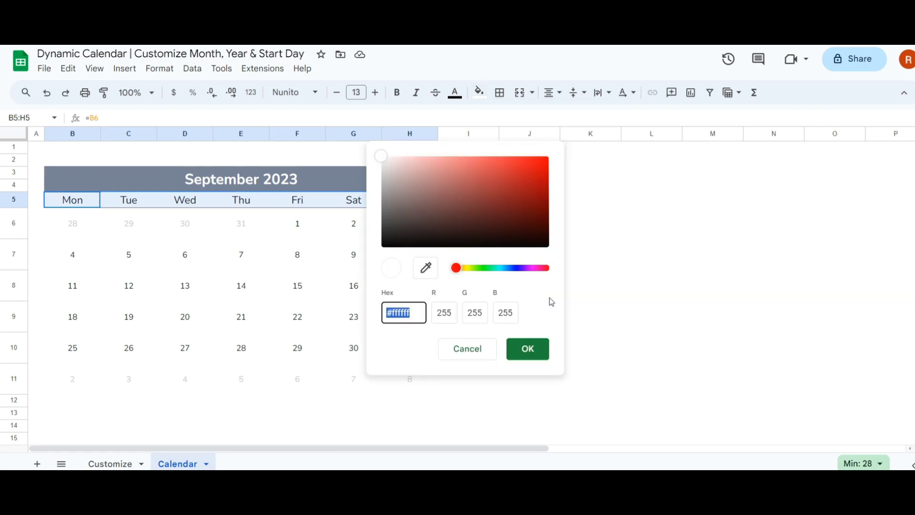
pyautogui.write('bbc0ca')
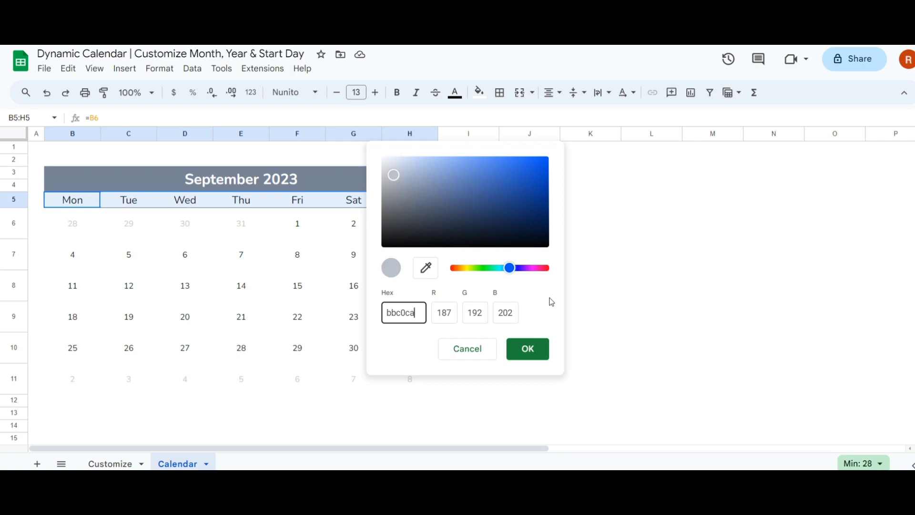
pyautogui.click(527, 348)
pyautogui.click(71, 224)
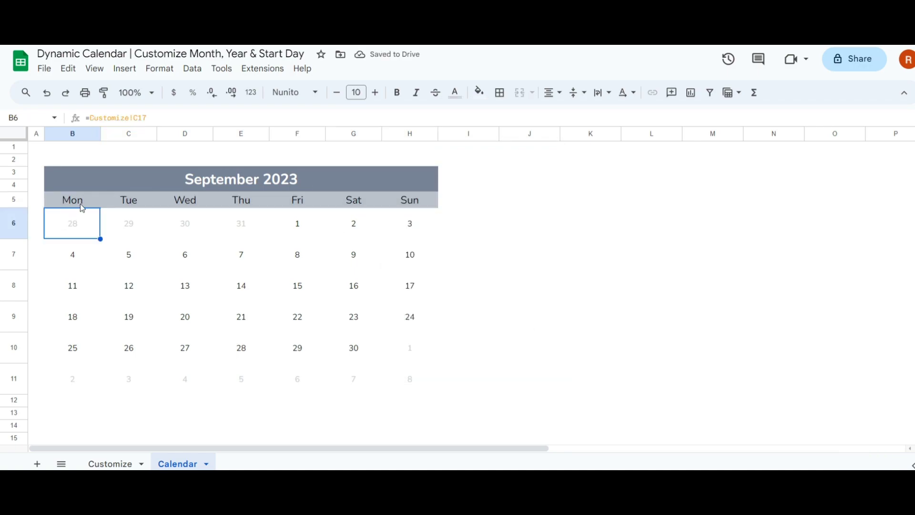
pyautogui.moveTo(76, 202); pyautogui.dragTo(401, 202)
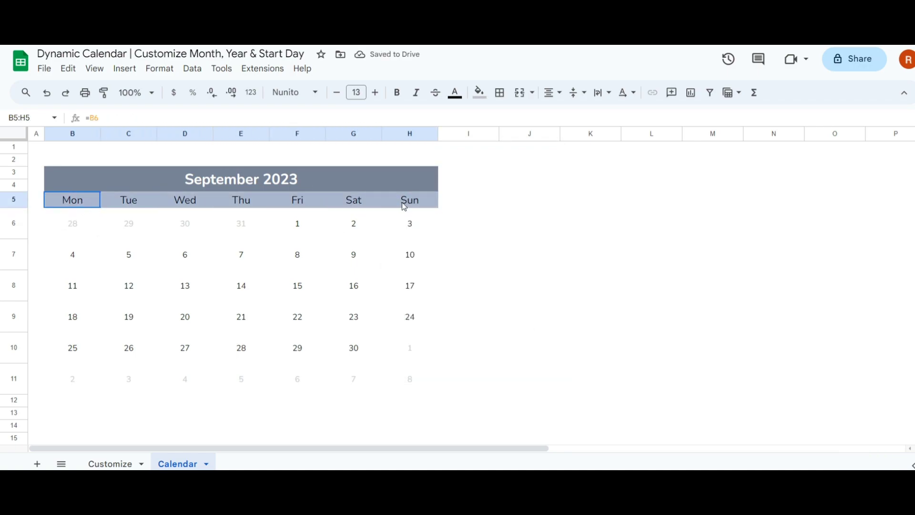
pyautogui.click(458, 97)
pyautogui.click(579, 137)
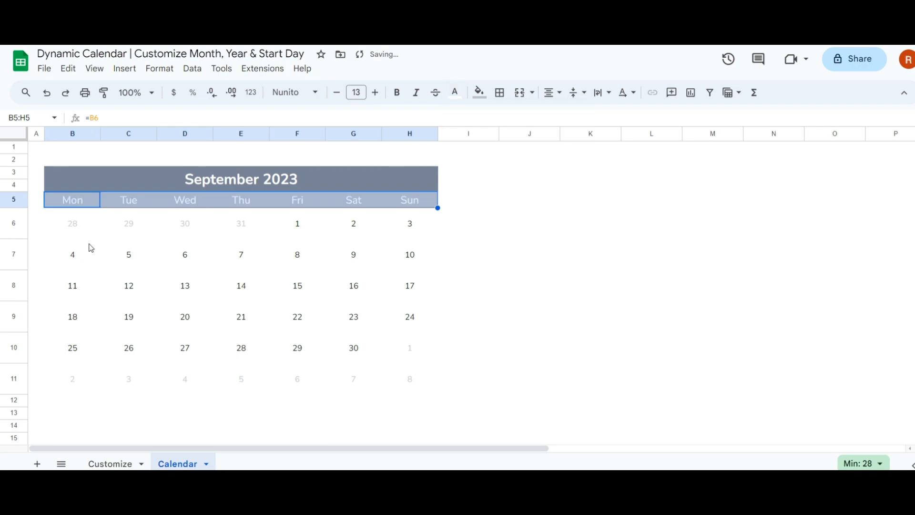
# - Fill the calendar's date cells, B6:H11, with the custom color f8f9fa
pyautogui.moveTo(76, 225); pyautogui.dragTo(420, 383)
pyautogui.click(479, 92)
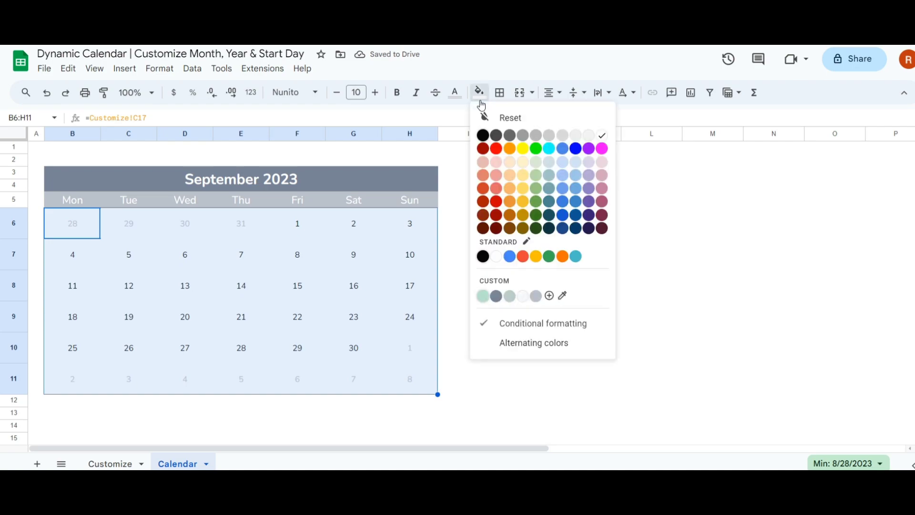
pyautogui.click(553, 300)
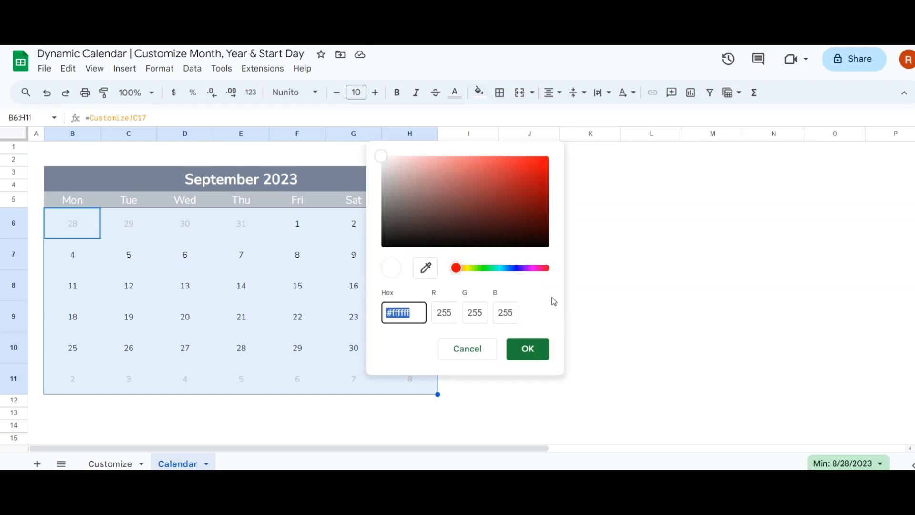
pyautogui.write('f8f9fa')
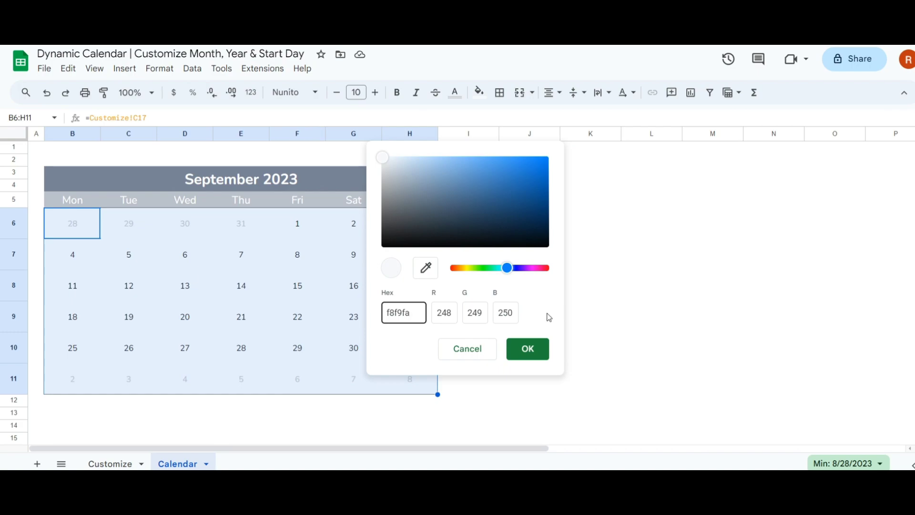
pyautogui.click(527, 348)
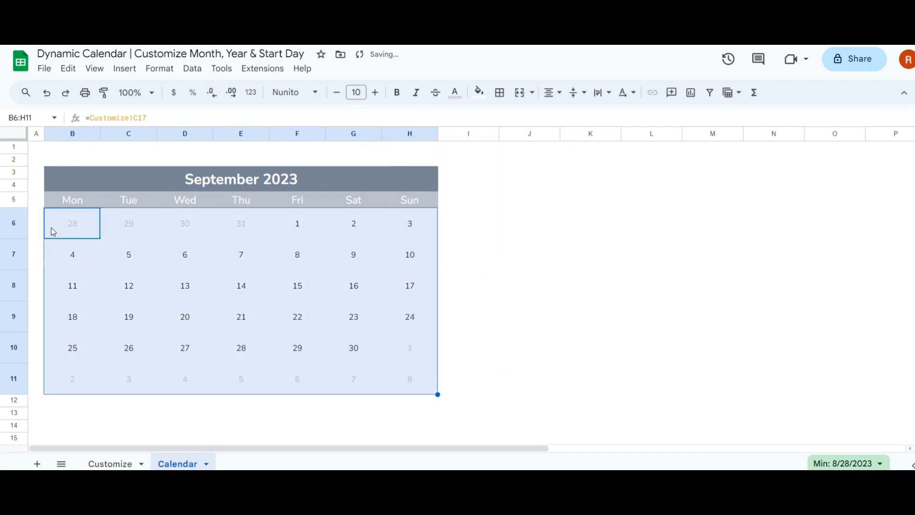
pyautogui.click(57, 175)
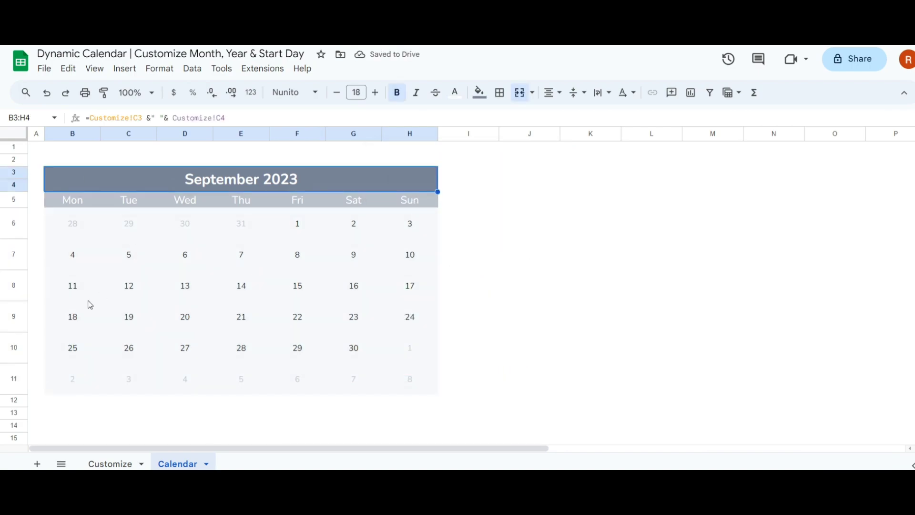
# - Add white inner borders to the month title and weekday header, B3:H5
pyautogui.moveTo(228, 180); pyautogui.dragTo(227, 203)
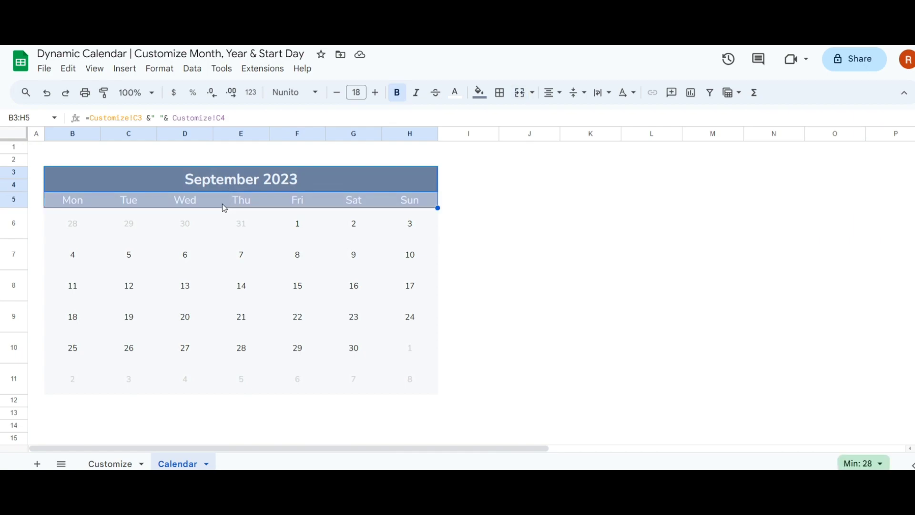
pyautogui.click(500, 95)
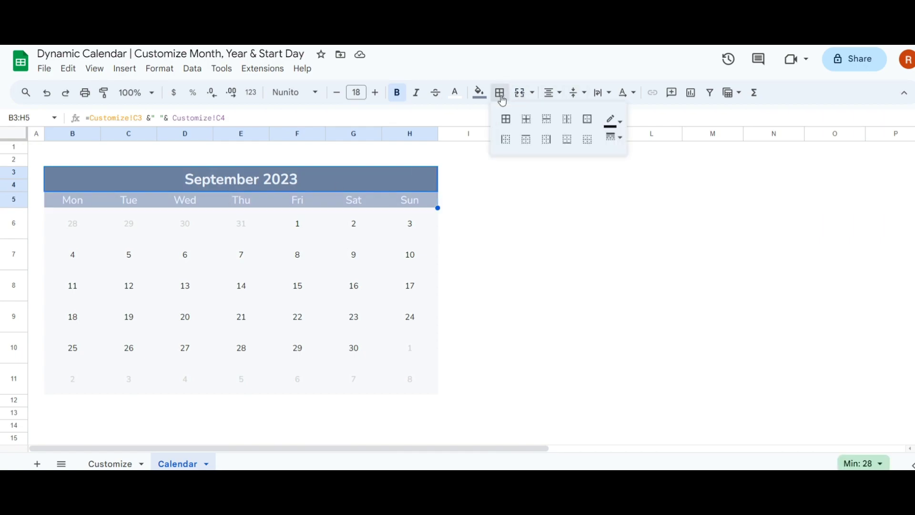
pyautogui.click(614, 120)
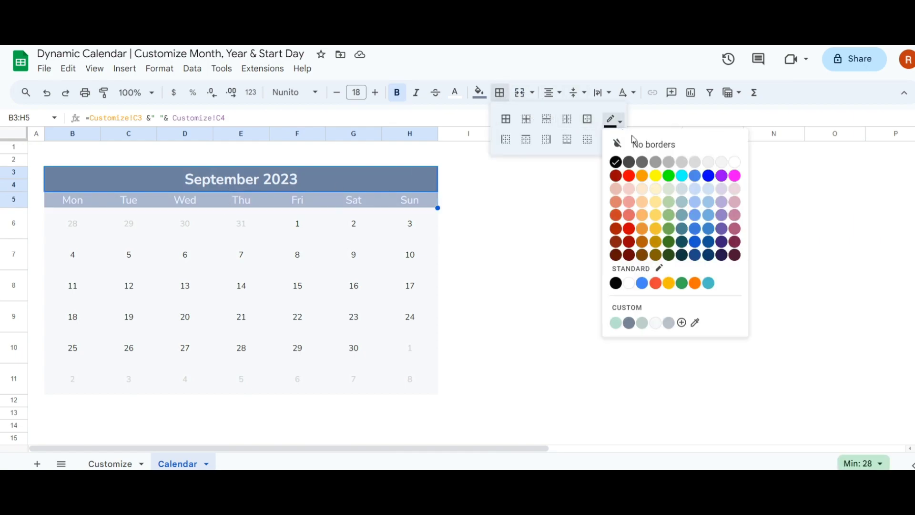
pyautogui.click(733, 158)
pyautogui.click(527, 123)
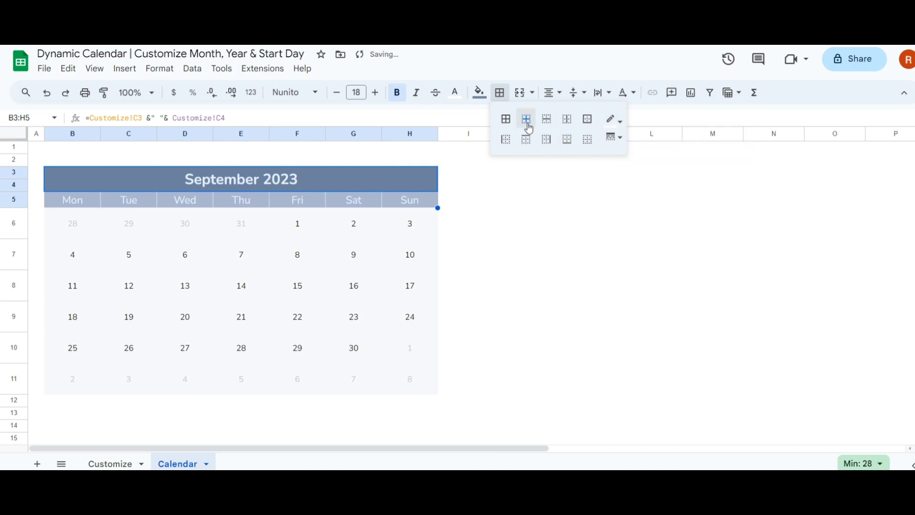
# - Add inner borders to the calendar's date cells, B6:H11, in the custom light gray of the weekday header
pyautogui.click(73, 228)
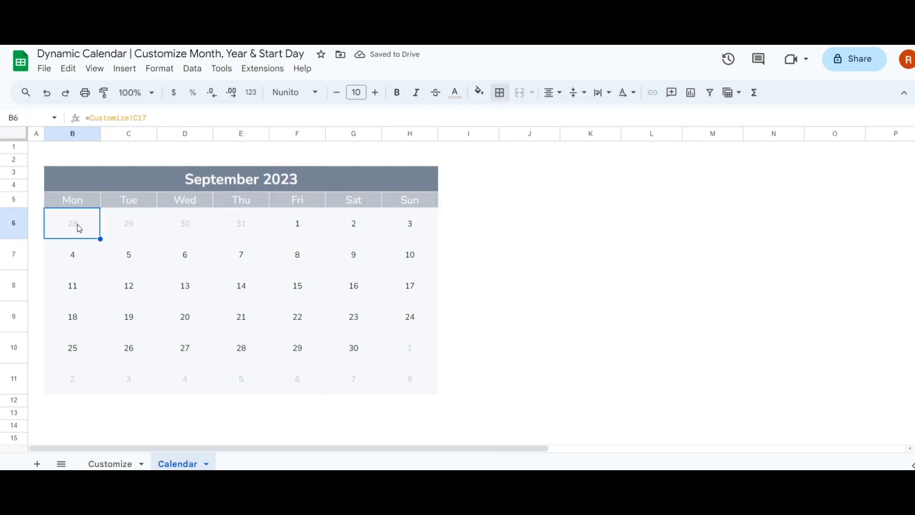
pyautogui.moveTo(76, 224); pyautogui.dragTo(414, 385)
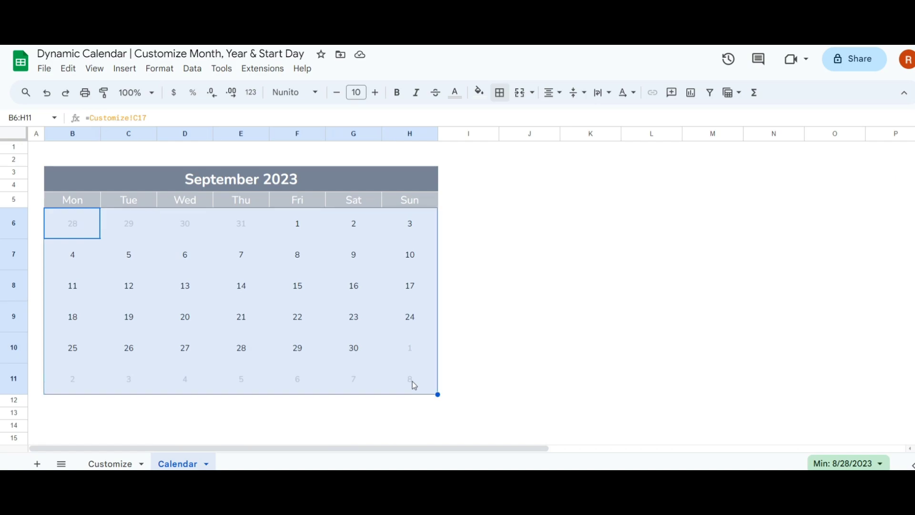
pyautogui.click(500, 92)
pyautogui.click(613, 120)
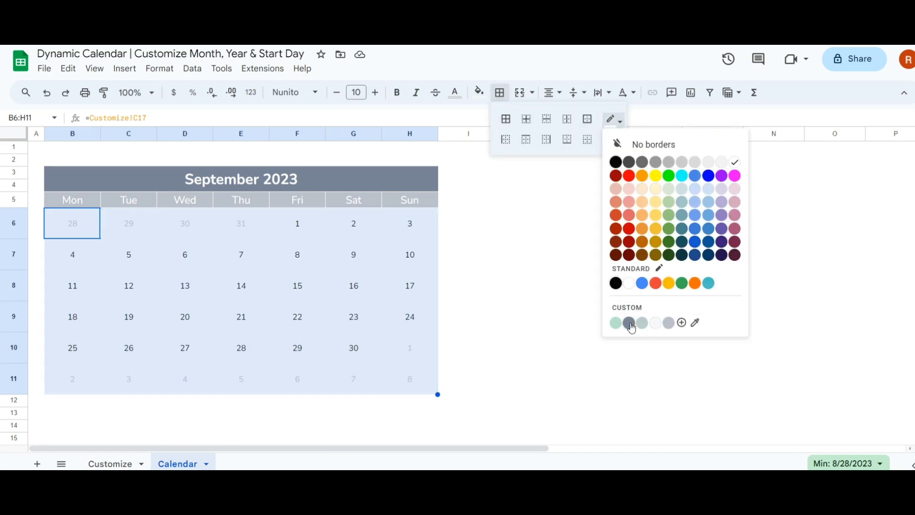
pyautogui.click(669, 323)
pyautogui.click(526, 119)
# - Add an outer border around the whole calendar, B3:H11
pyautogui.moveTo(305, 178); pyautogui.dragTo(405, 378)
pyautogui.click(587, 120)
pyautogui.click(500, 93)
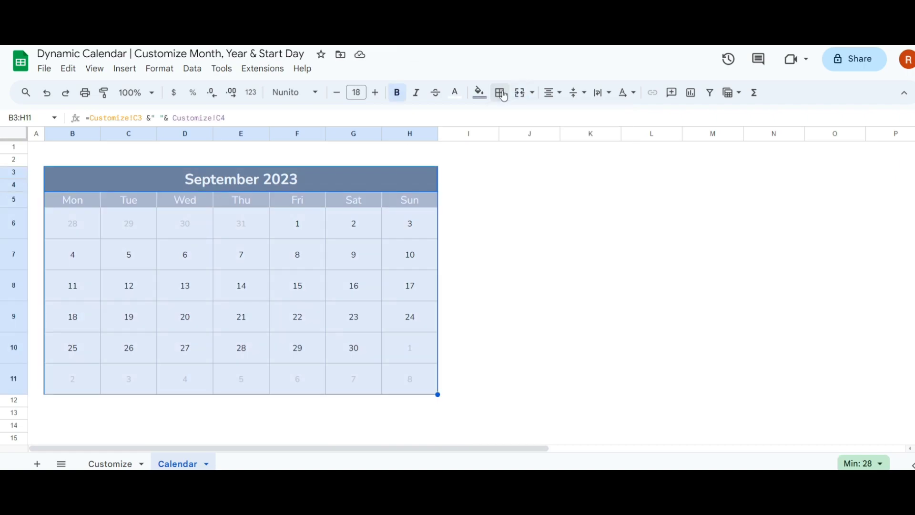
pyautogui.click(36, 147)
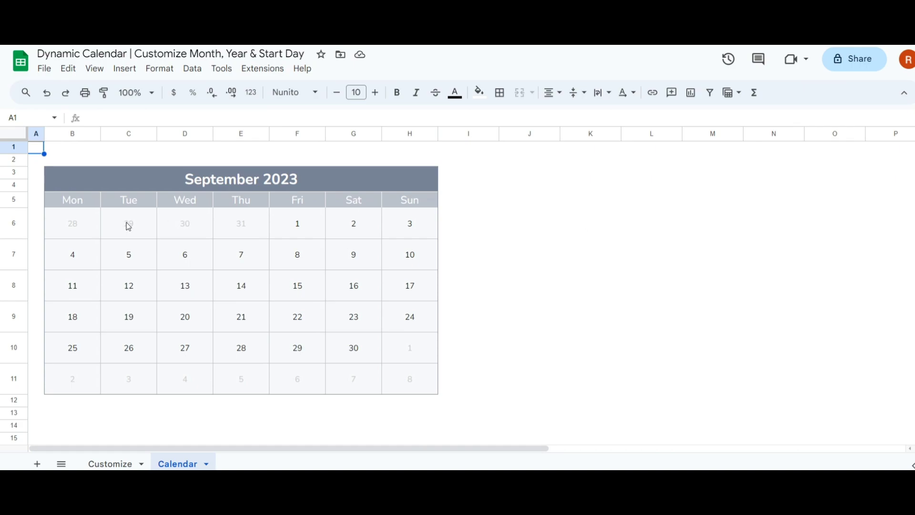
# - Create a conditional formatting rule for the date cells, B6:H11, that applies when the date is today
pyautogui.moveTo(74, 224); pyautogui.dragTo(394, 386)
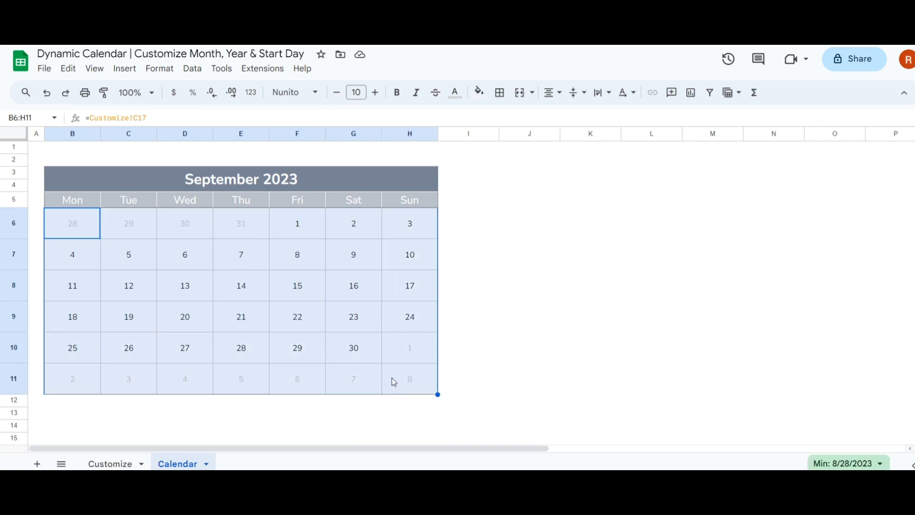
pyautogui.click(160, 69)
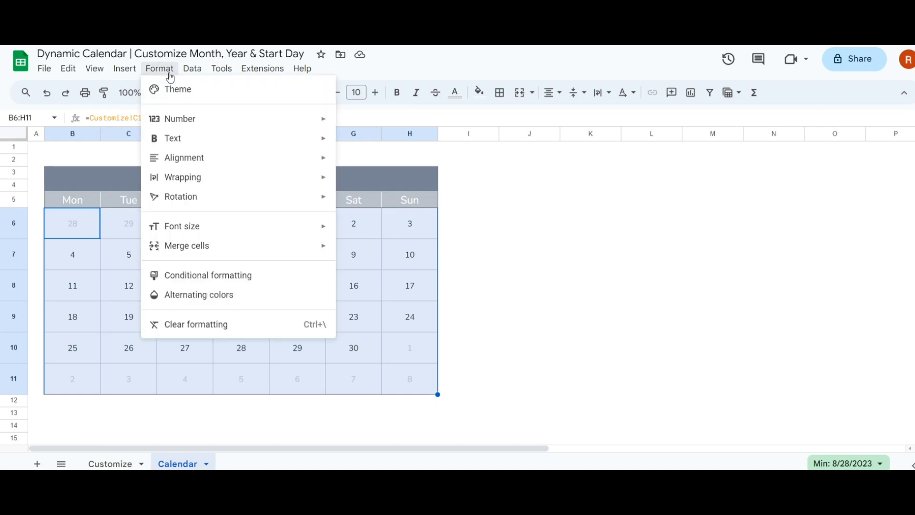
pyautogui.click(197, 276)
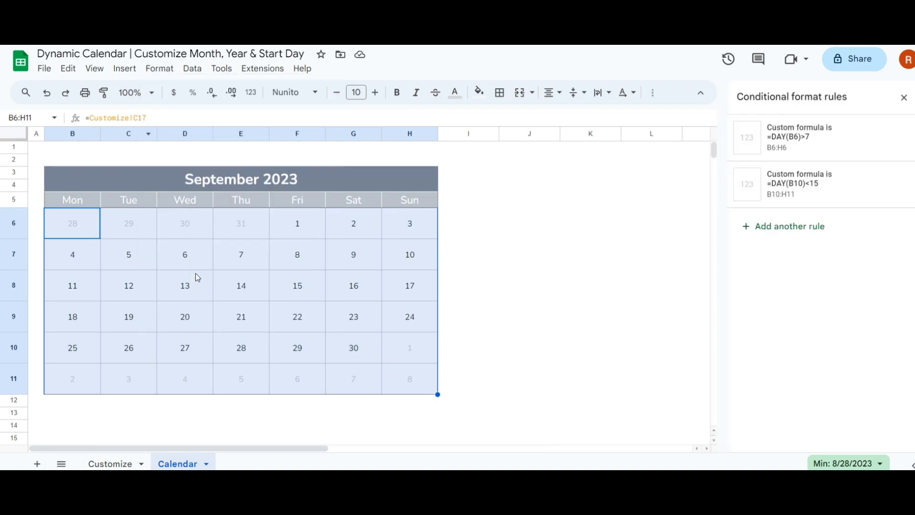
pyautogui.click(814, 226)
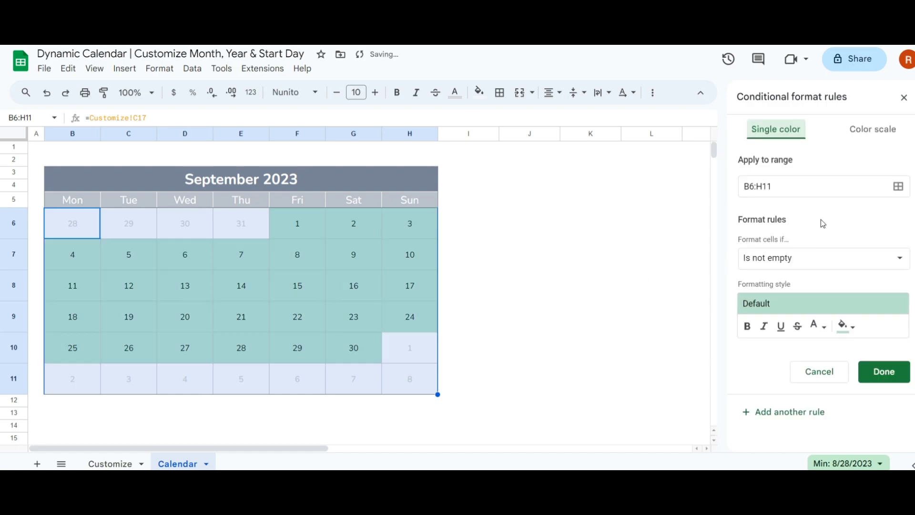
pyautogui.click(813, 259)
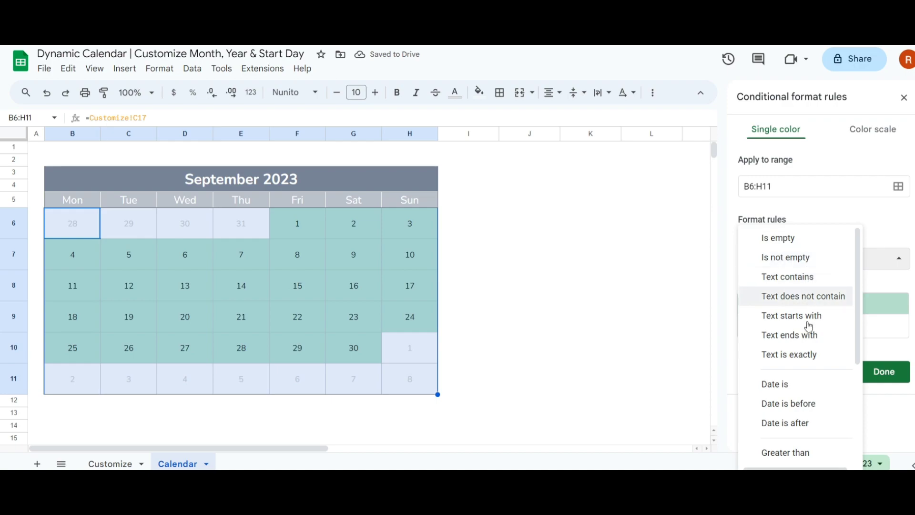
pyautogui.click(803, 390)
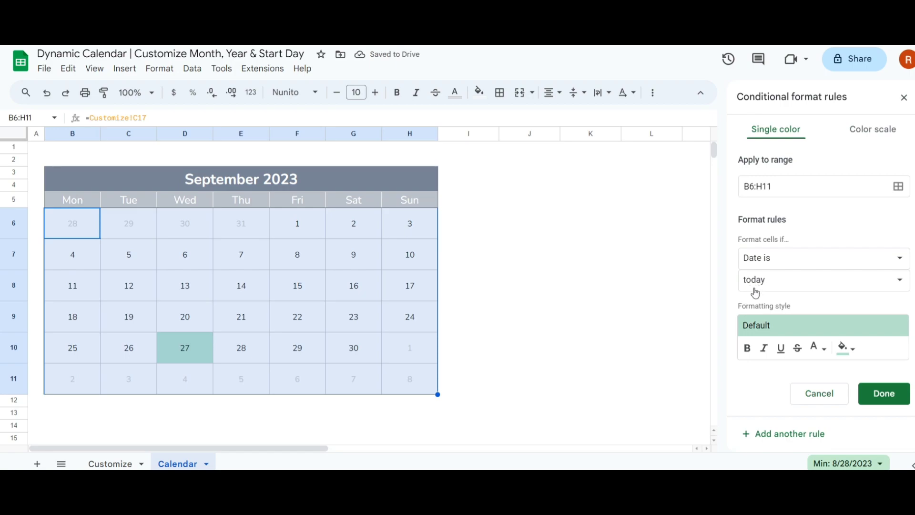
# - Give the today rule the custom fill color ecd5bb, save it and close the conditional formatting rules
pyautogui.click(848, 349)
pyautogui.click(792, 326)
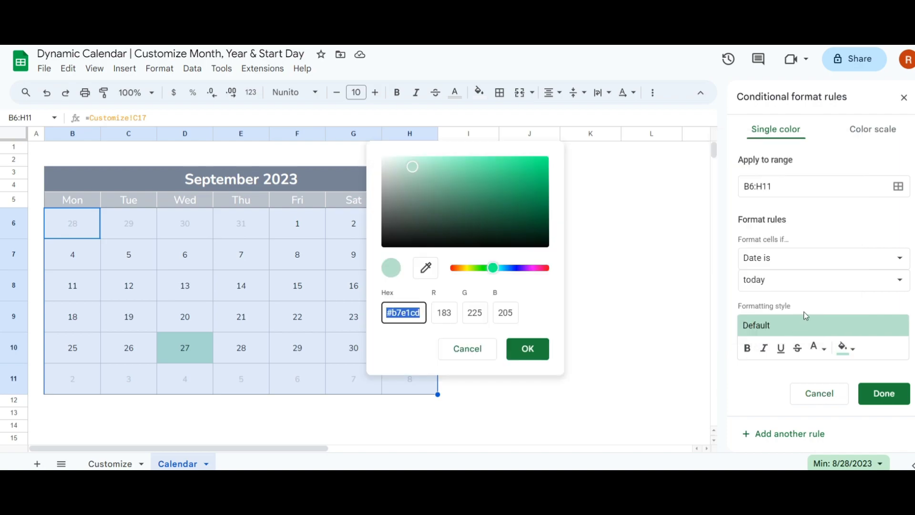
pyautogui.write('ecd')
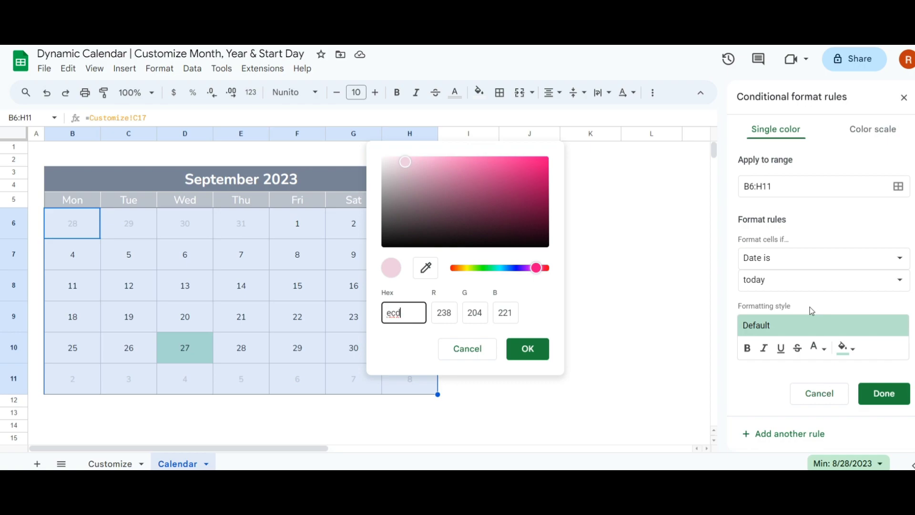
pyautogui.write('5bb')
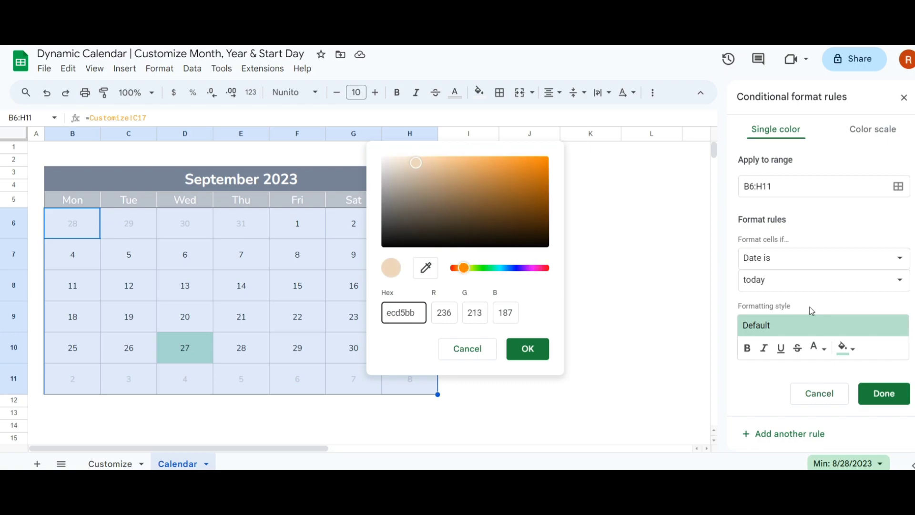
pyautogui.click(529, 349)
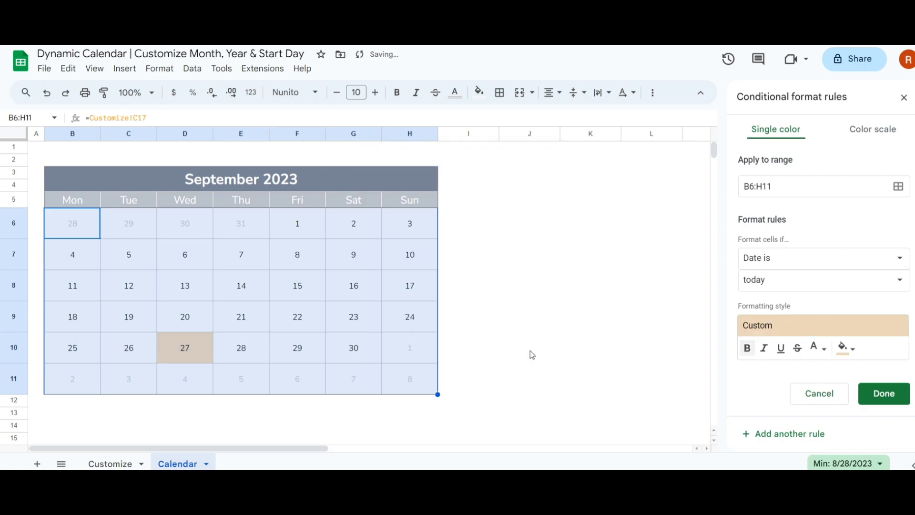
pyautogui.click(880, 394)
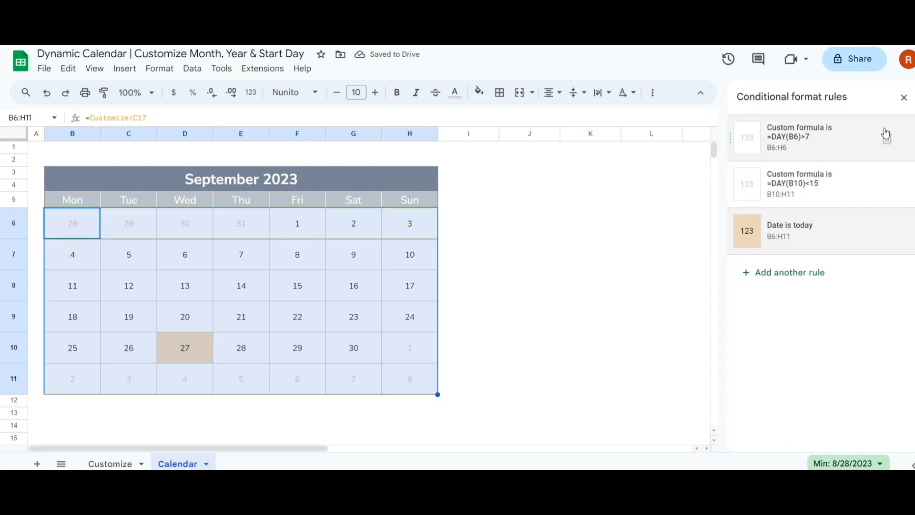
pyautogui.click(904, 97)
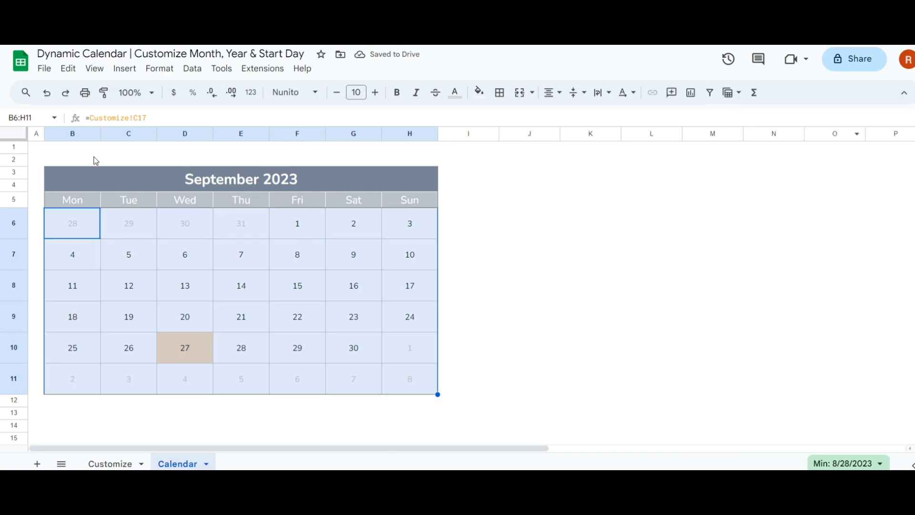
pyautogui.click(32, 147)
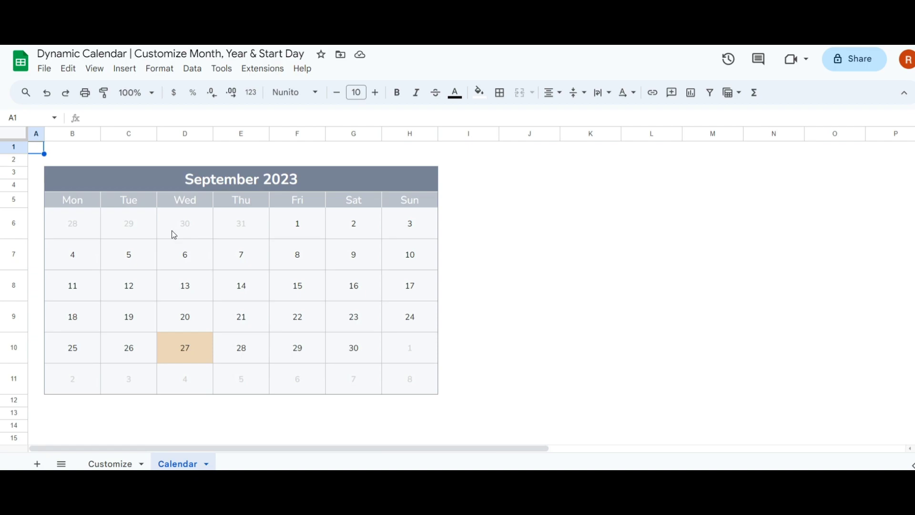
pyautogui.moveTo(88, 239); pyautogui.dragTo(264, 241)
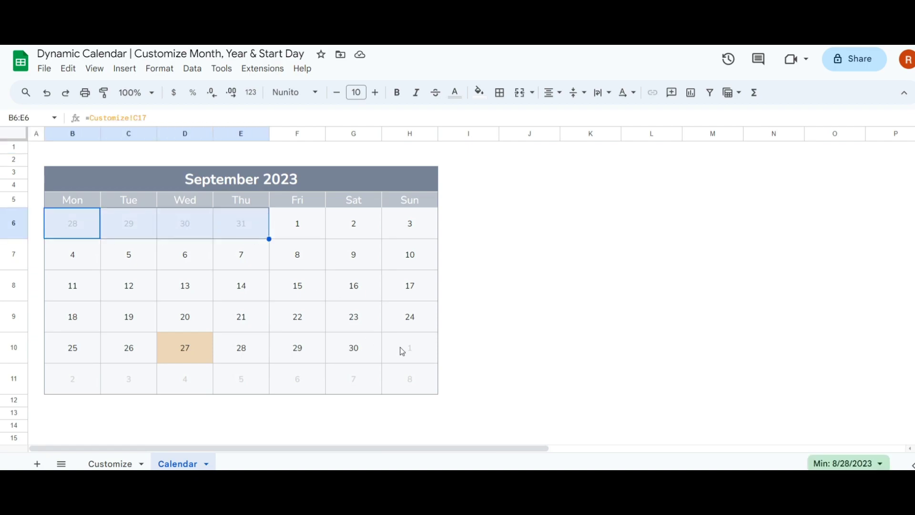
pyautogui.moveTo(84, 386); pyautogui.dragTo(421, 393)
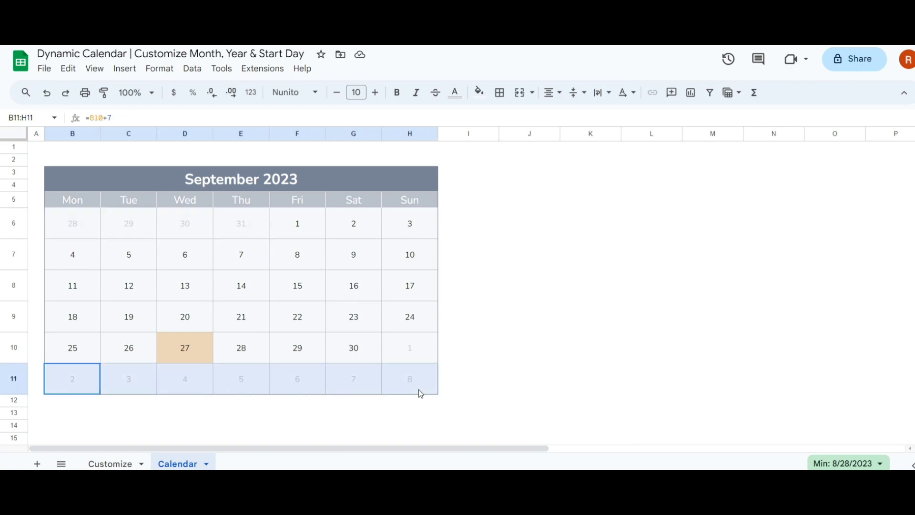
pyautogui.click(185, 361)
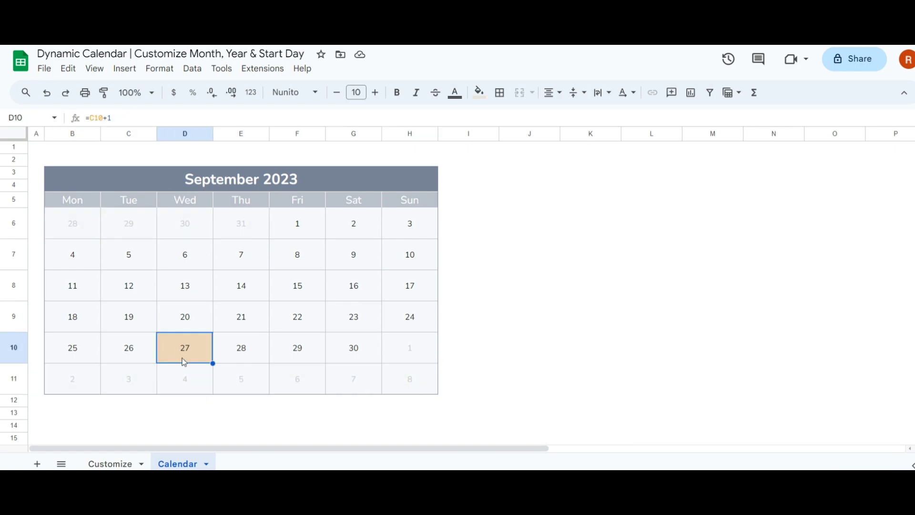
pyautogui.click(40, 150)
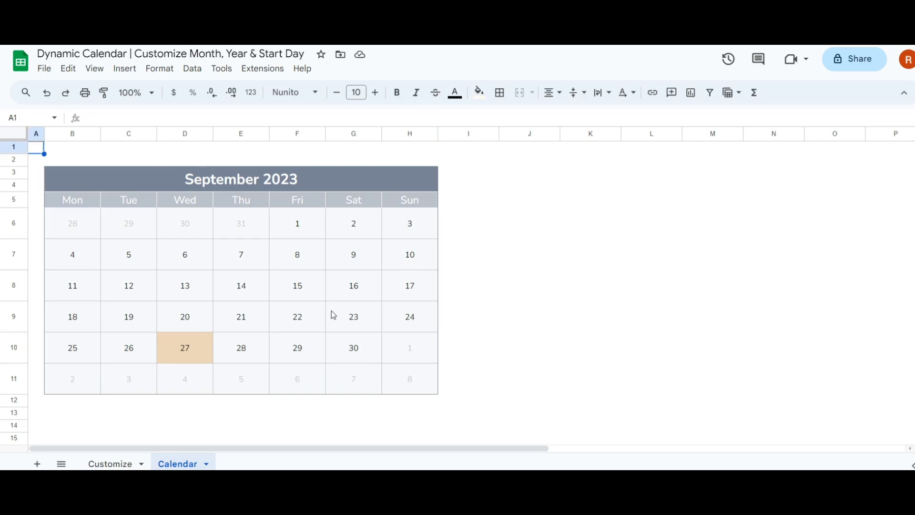
# - Set the month to February on the Customize sheet and check the calendar on the Calendar sheet
pyautogui.click(115, 465)
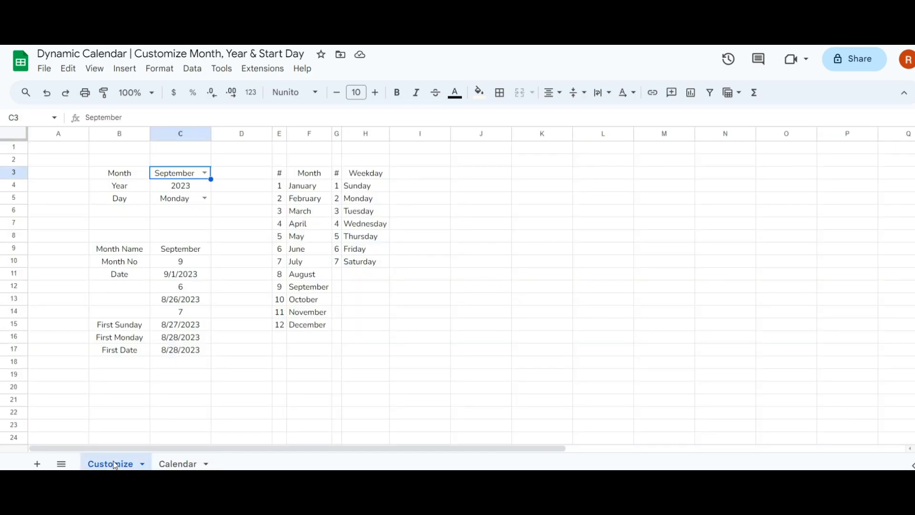
pyautogui.click(205, 173)
pyautogui.click(189, 205)
pyautogui.click(178, 464)
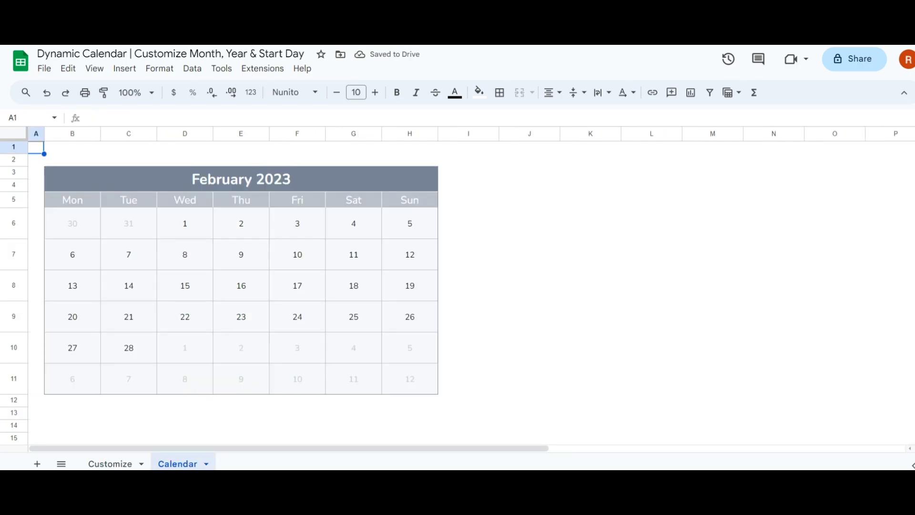
# - Select another month on the Customize sheet and check how the Calendar sheet displays it
pyautogui.click(123, 464)
pyautogui.click(206, 173)
pyautogui.click(175, 359)
pyautogui.click(178, 464)
# - Set the month back to September on the Customize sheet and return to the Calendar sheet
pyautogui.click(114, 464)
pyautogui.click(205, 173)
pyautogui.click(173, 324)
pyautogui.click(178, 464)
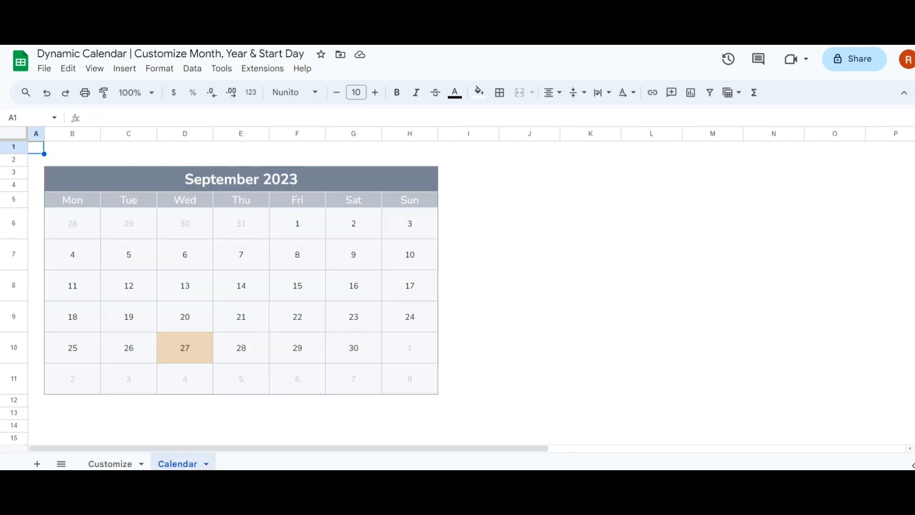